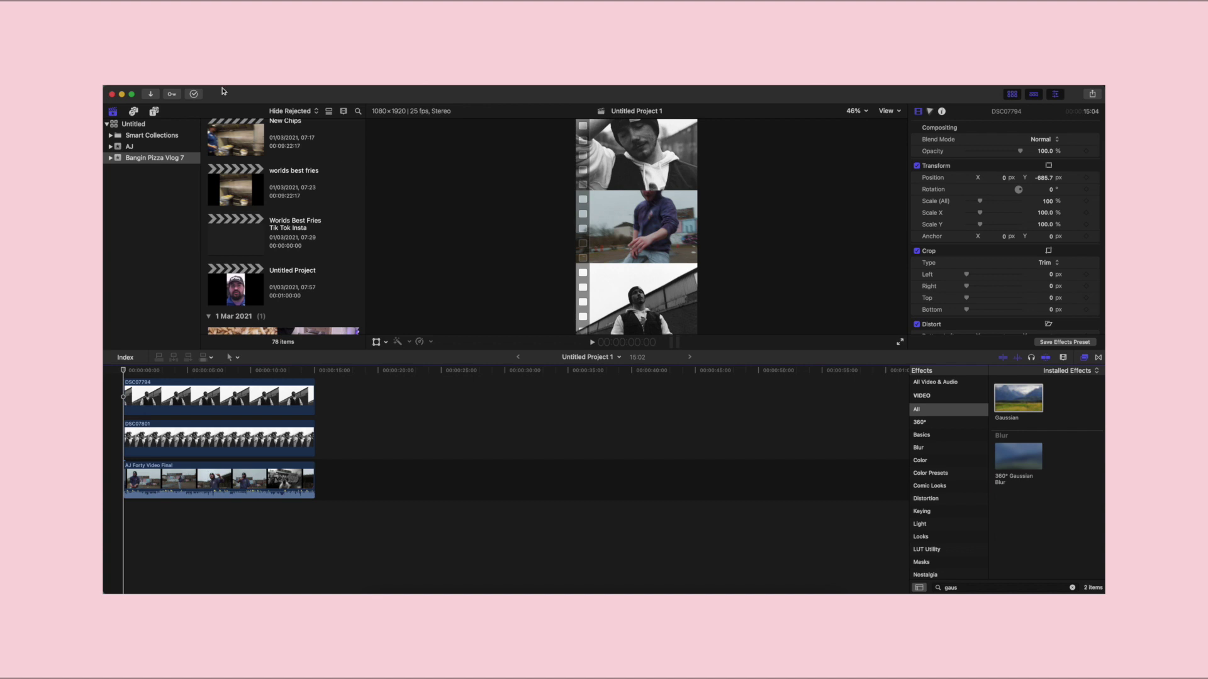
Step: Create a new event named 'Yaya'
left_click(188, 82)
mouse_move(277, 93)
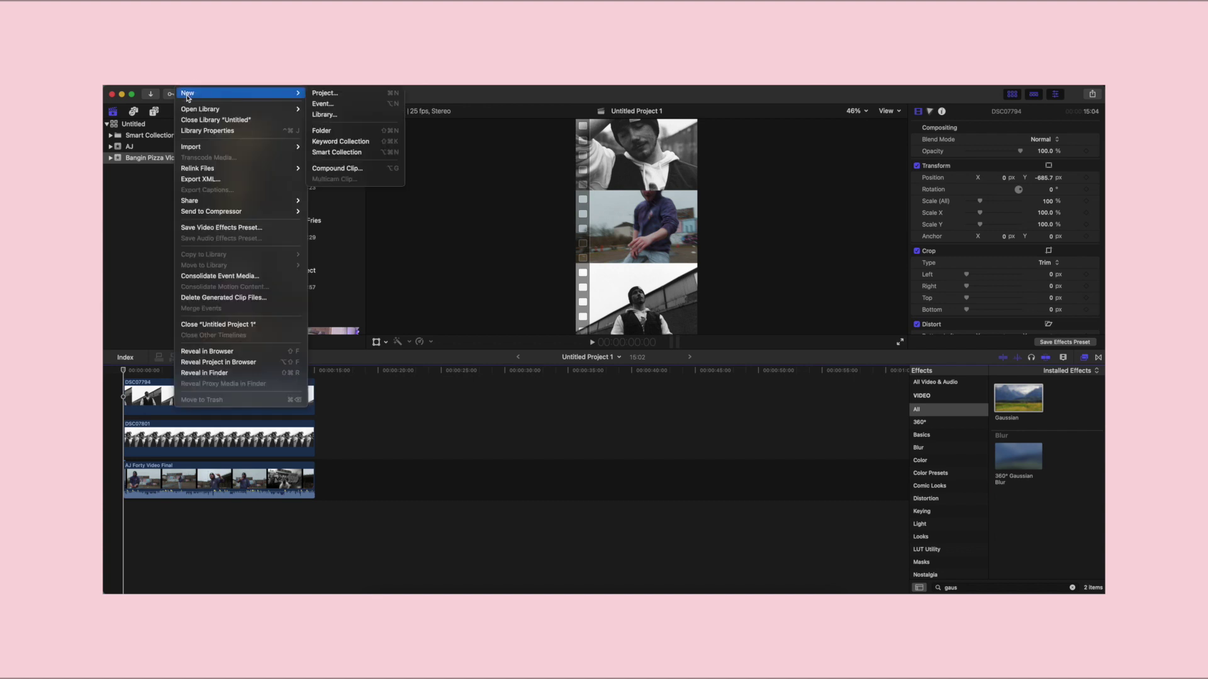
left_click(343, 104)
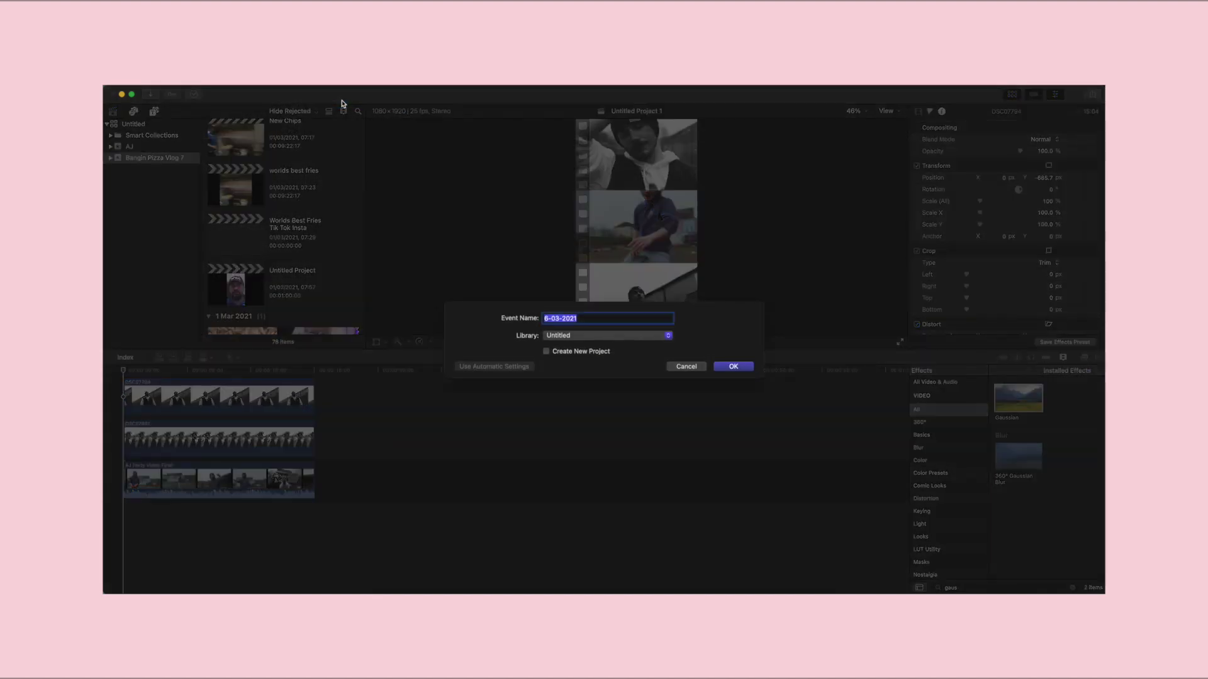
type("Yaya")
left_click(734, 366)
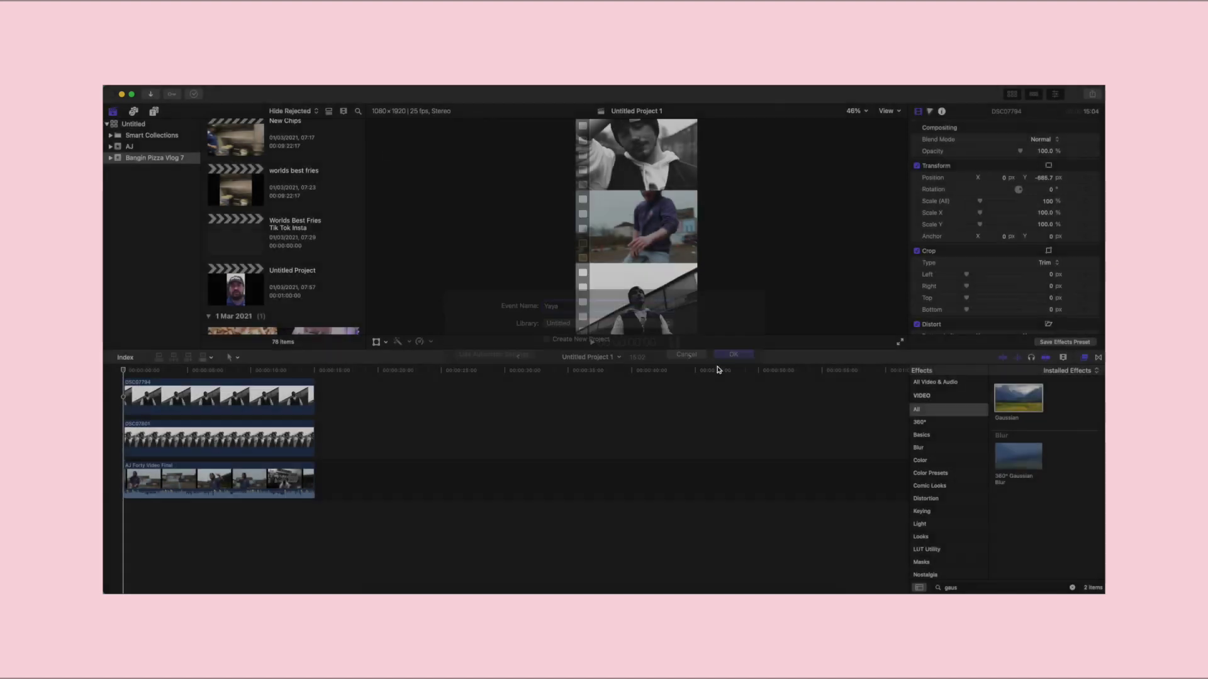
Step: Create a 1080p HD 30p project named 'Yaya Green' in the Yaya event
left_click(188, 81)
mouse_move(252, 93)
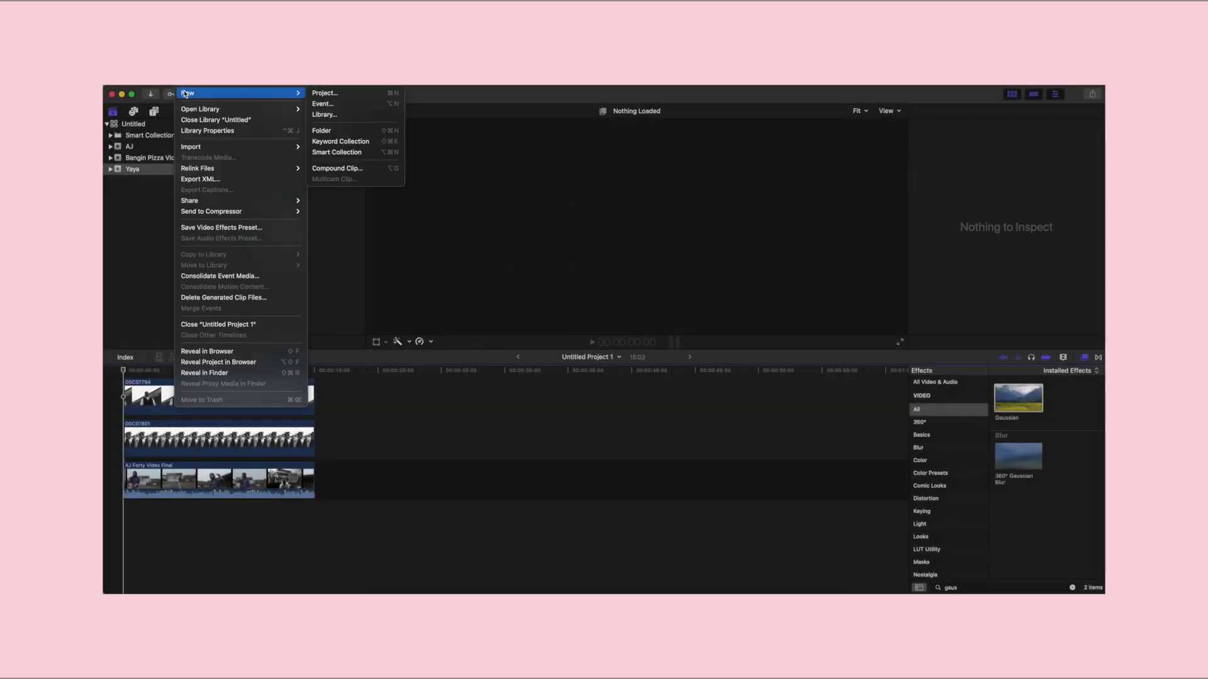
left_click(324, 93)
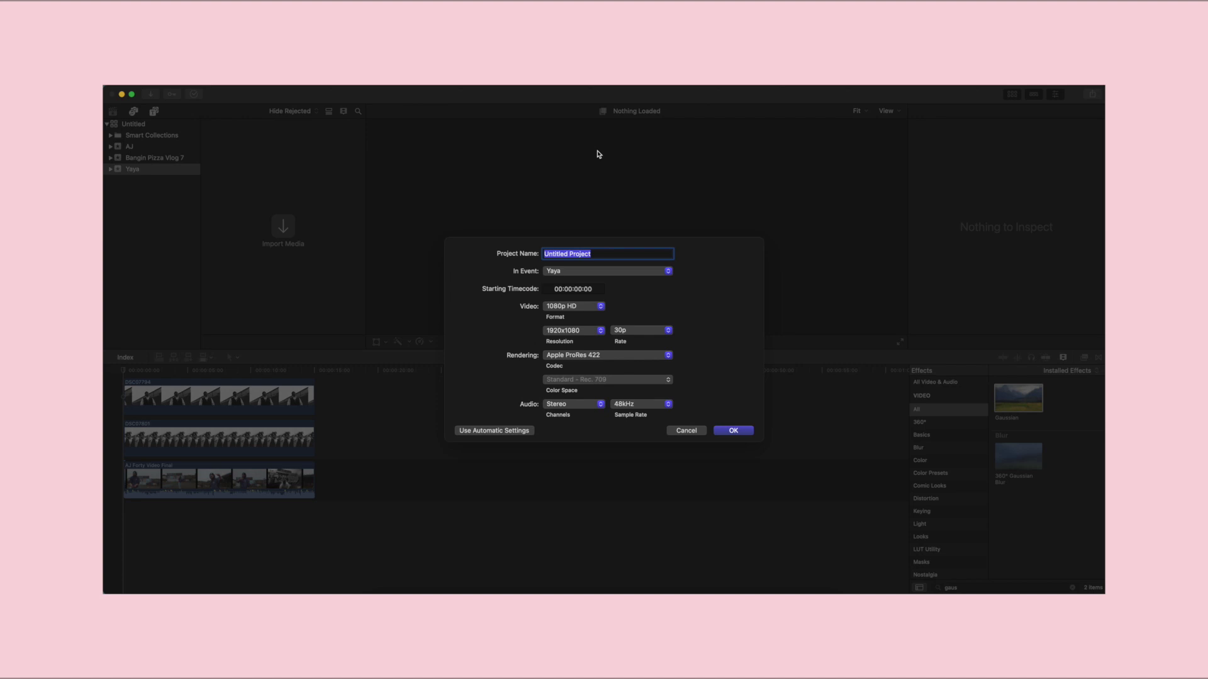
type("Yaya Green")
key("Return")
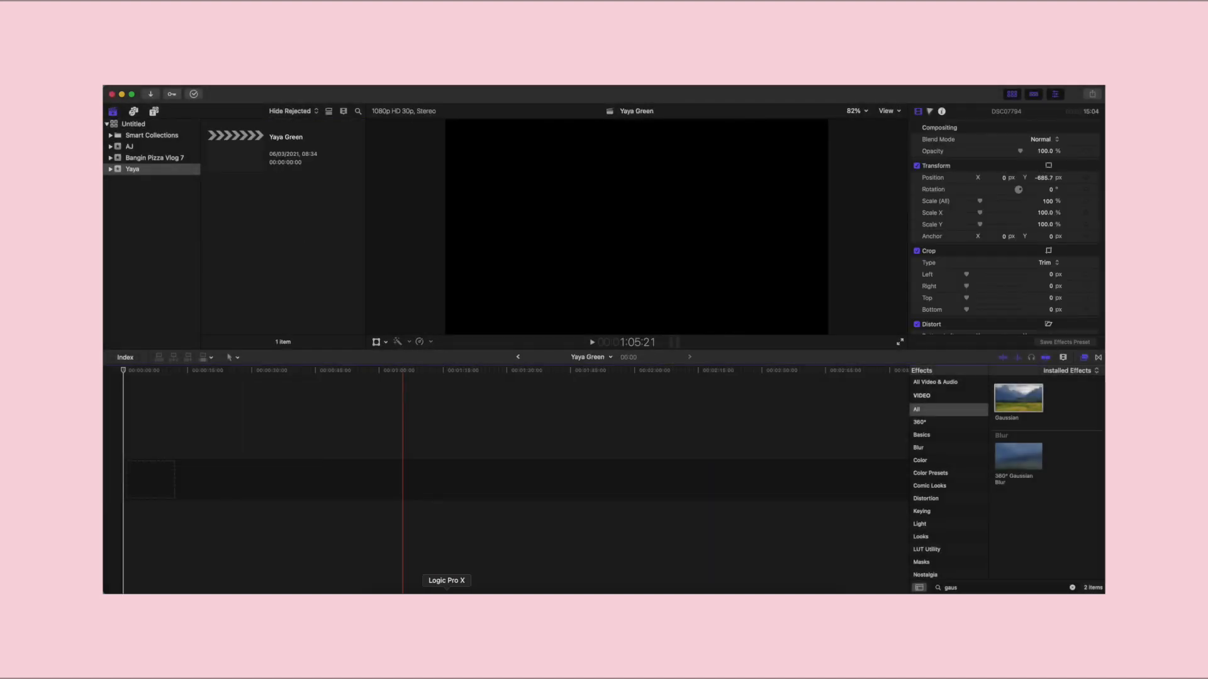
Step: Import dynasty vid.mp4 from the Downloads folder into the Yaya event
left_click(379, 591)
scroll(629, 245, "up", 5)
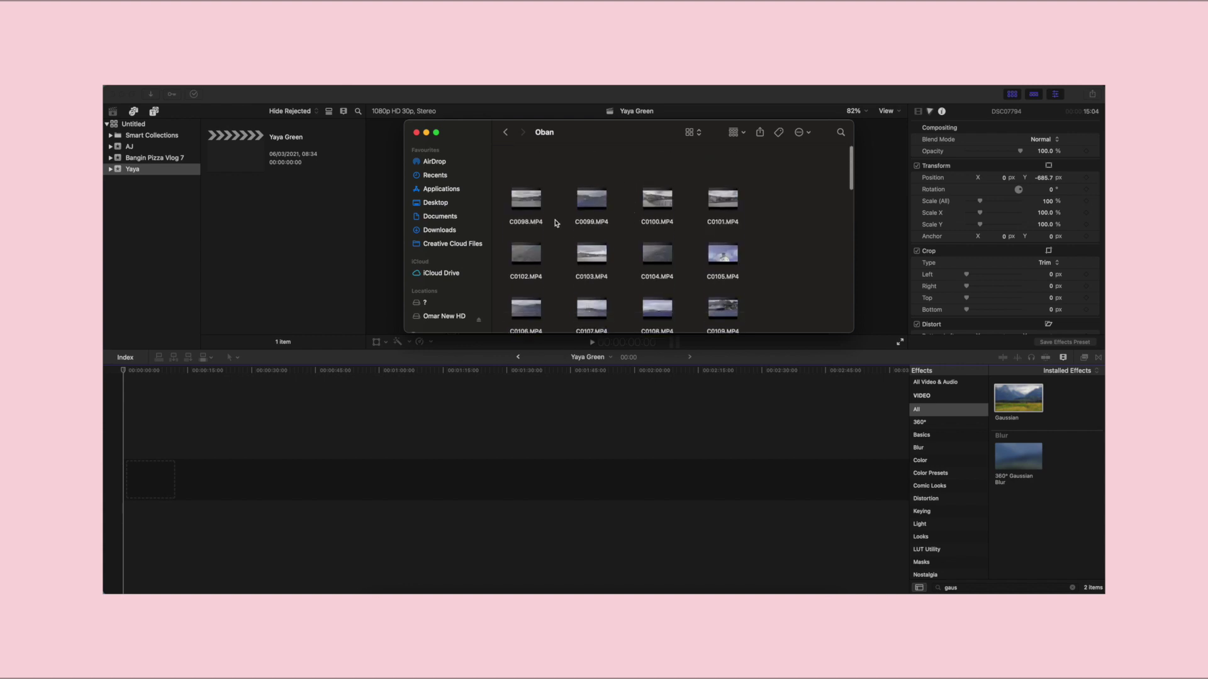
left_click(439, 231)
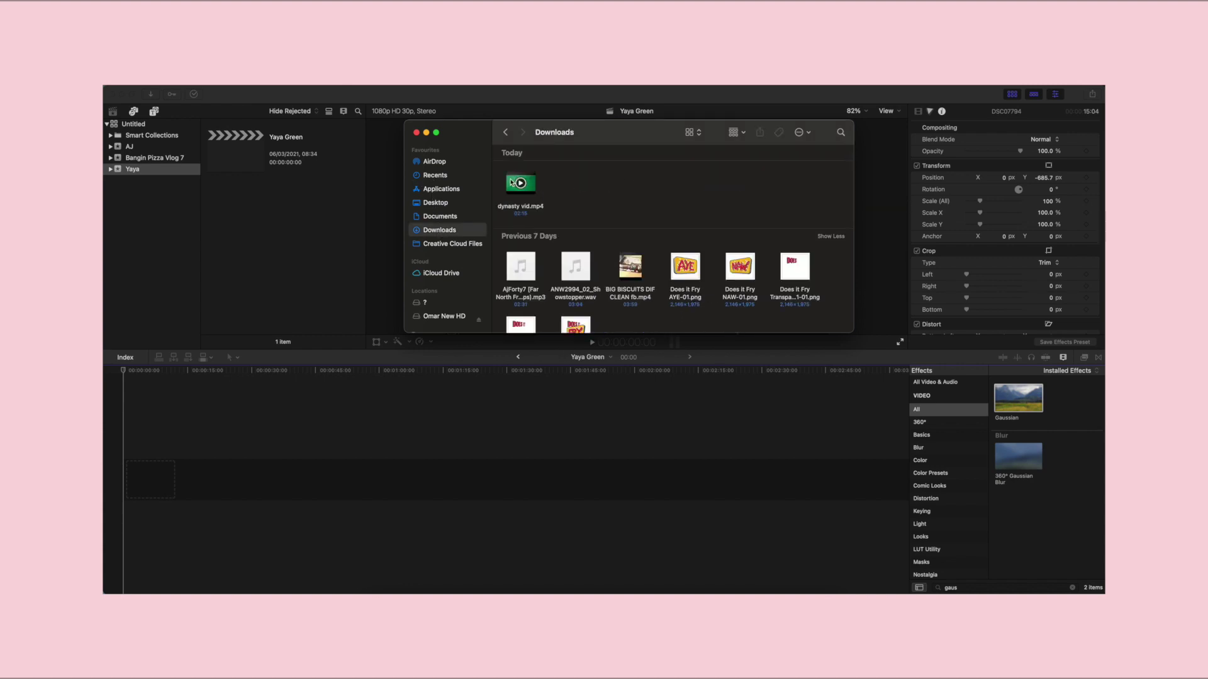
left_click_drag(511, 182, 264, 230)
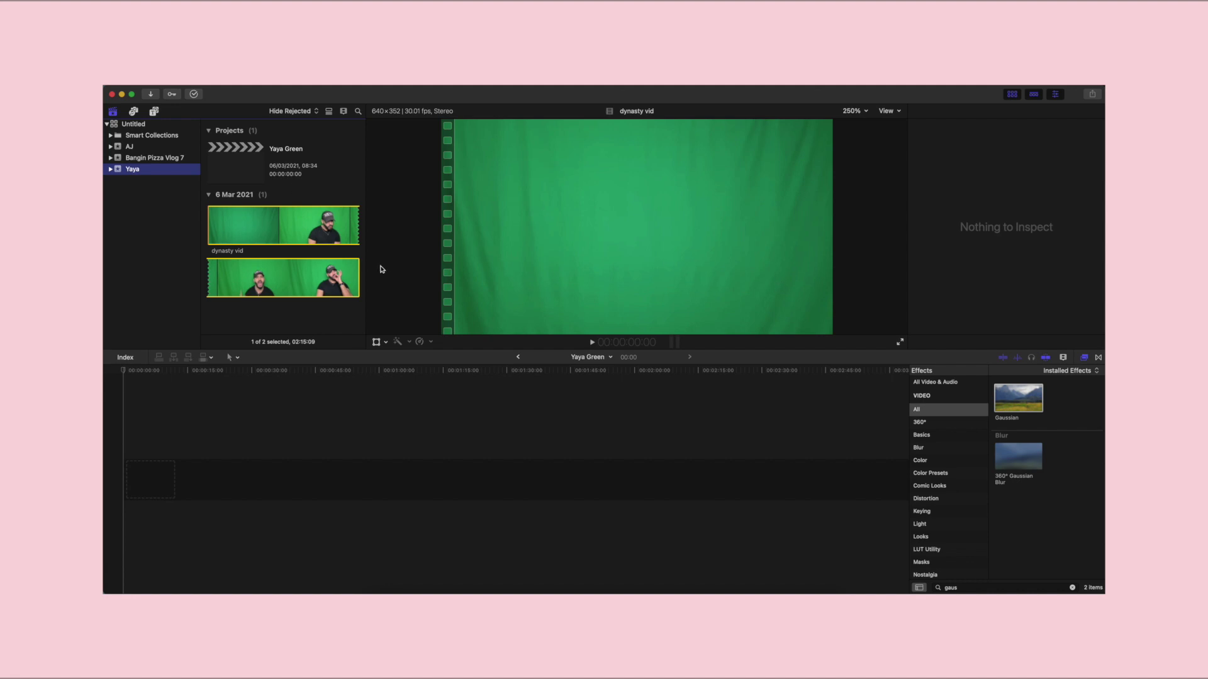
left_click(264, 227)
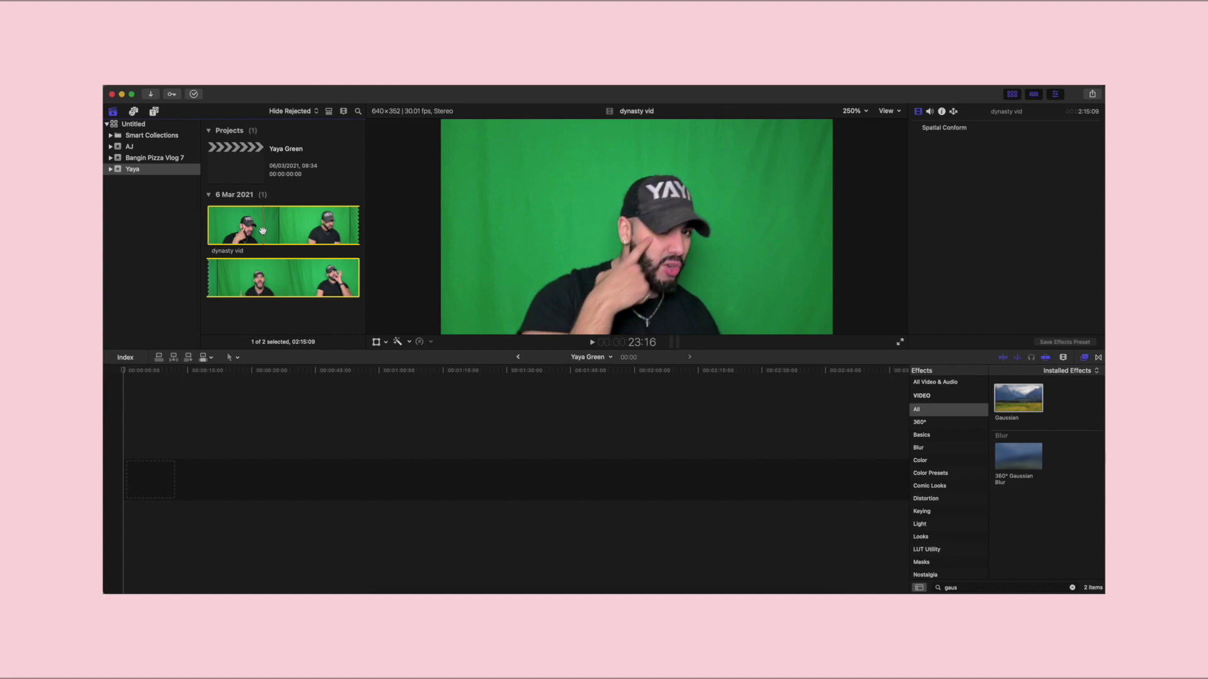
Step: Add dynasty vid to the Yaya Green timeline and preview it
left_click_drag(263, 227, 140, 489)
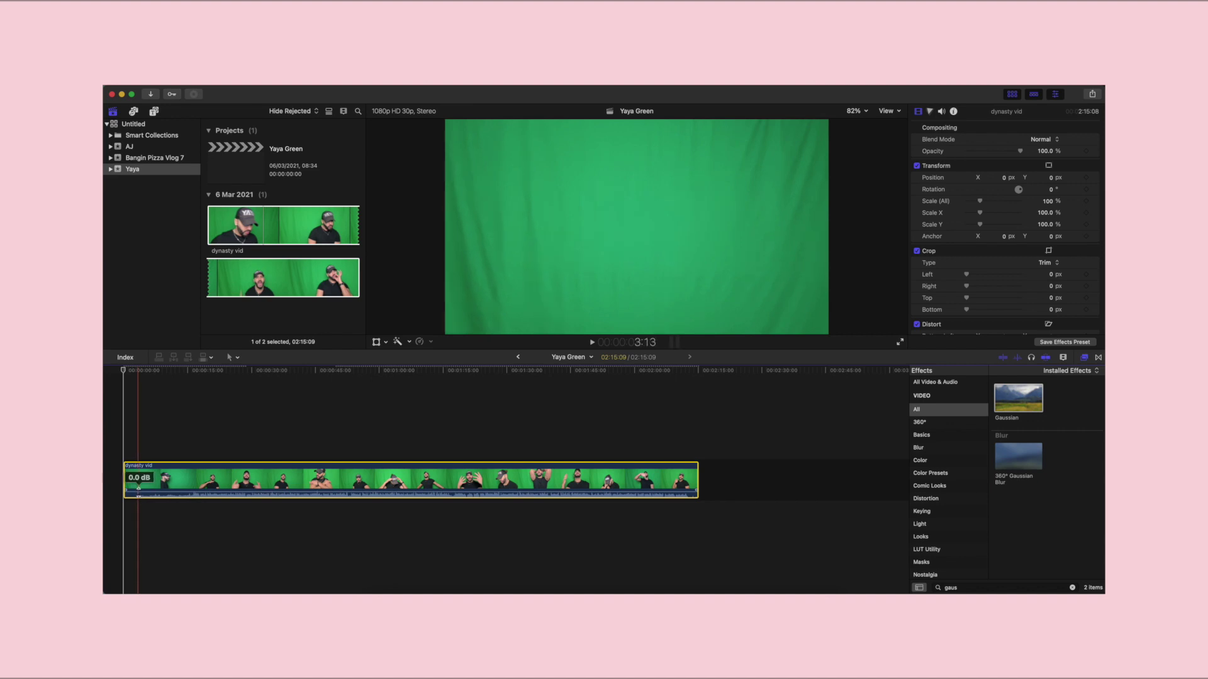
left_click(222, 476)
key("space")
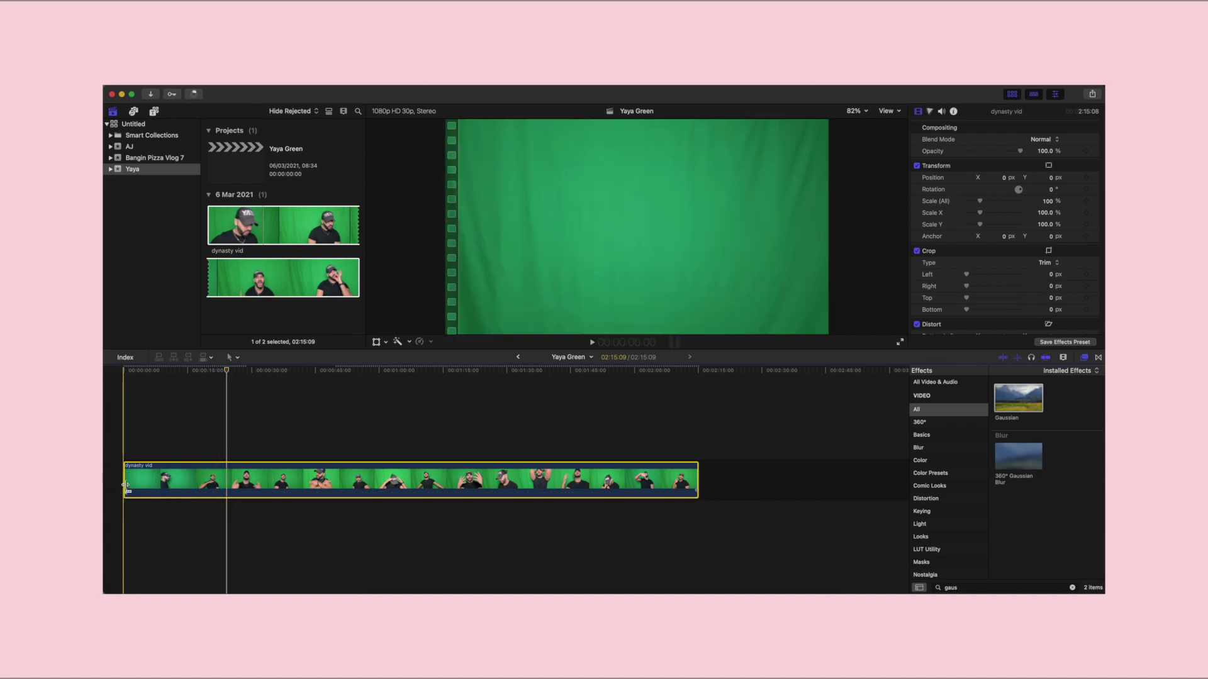
Step: Trim both ends of dynasty vid down to about 11 seconds and play it back
left_click_drag(125, 481, 235, 481)
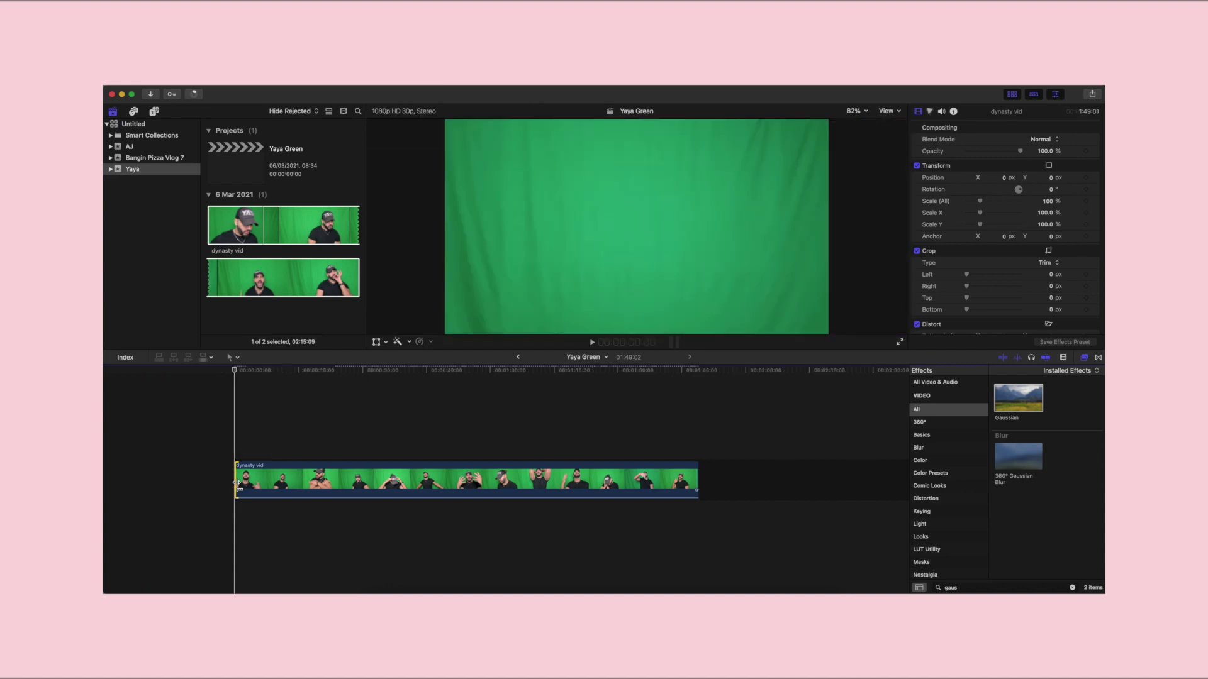
left_click(696, 475)
left_click_drag(696, 473, 344, 481)
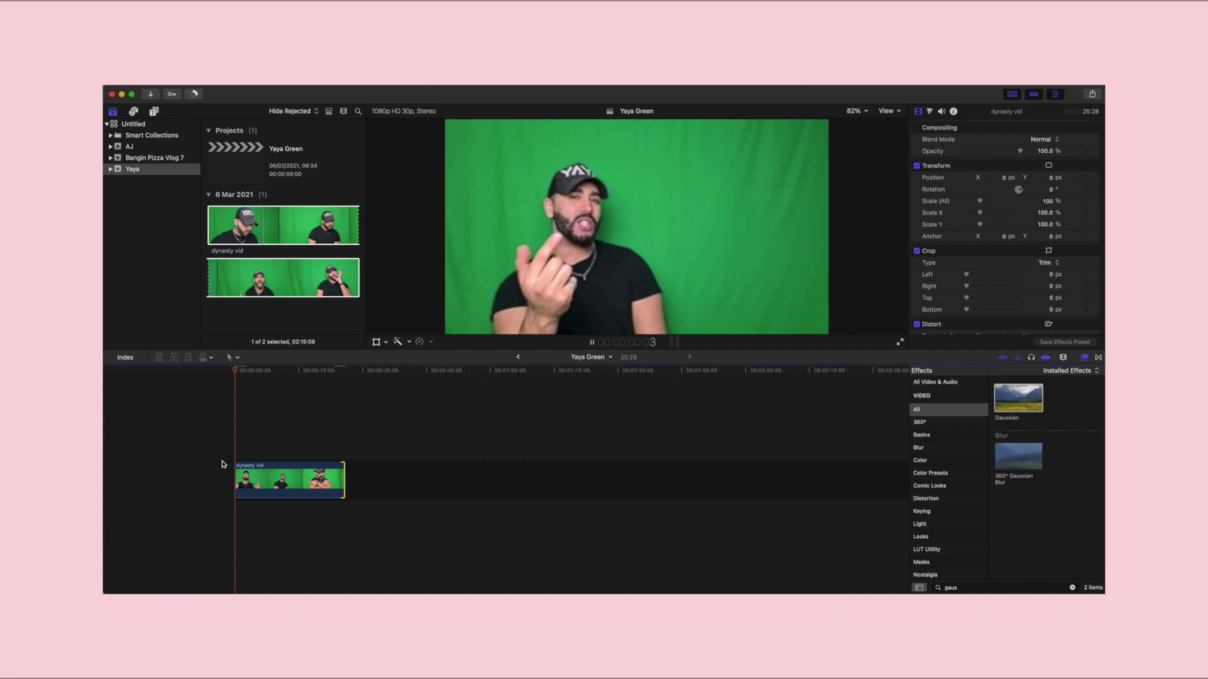
left_click_drag(236, 471, 261, 472)
left_click_drag(345, 476, 307, 475)
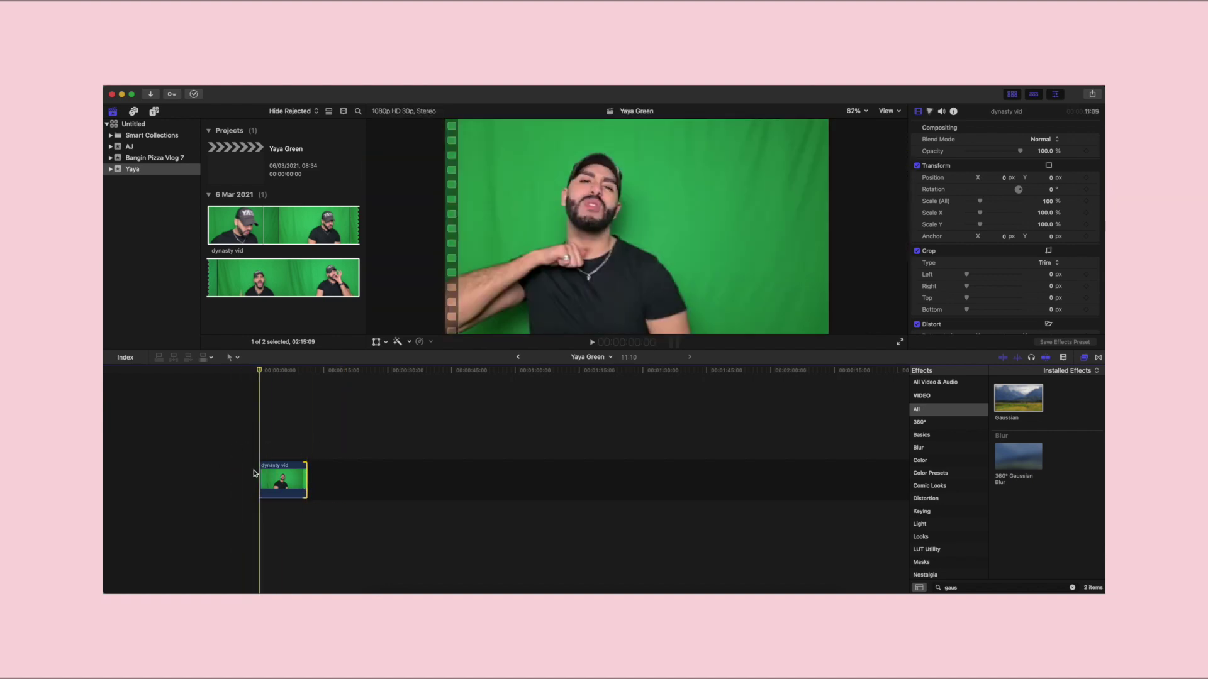
key("space")
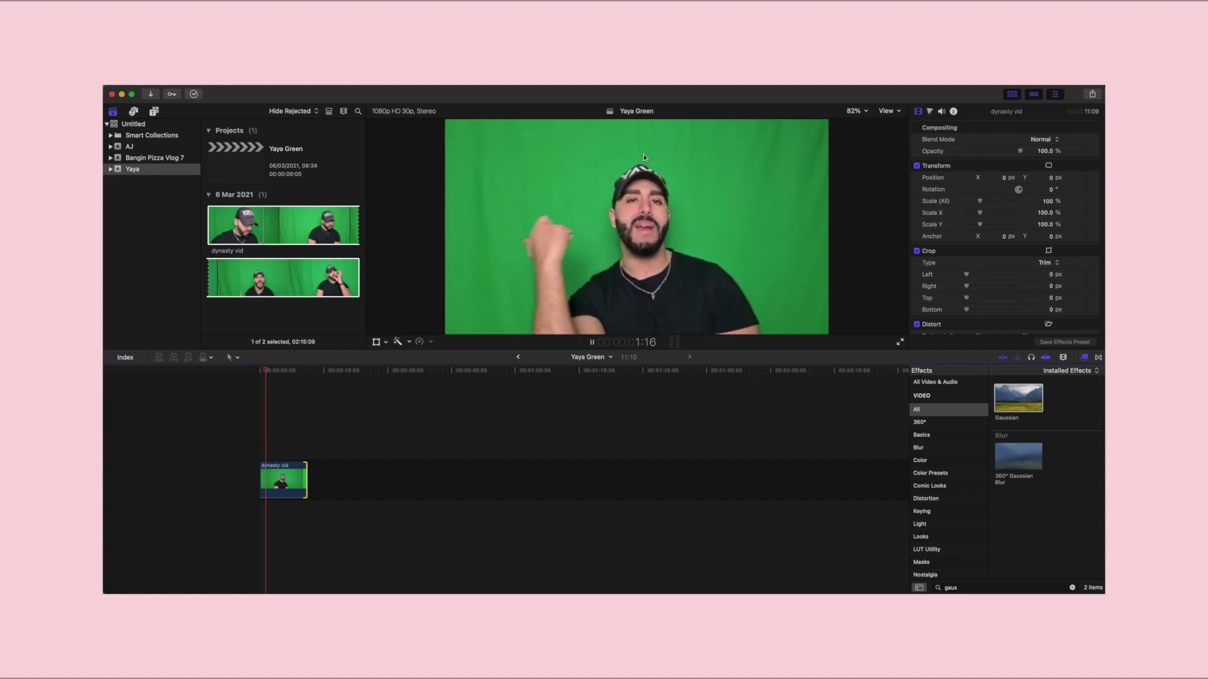
key("space")
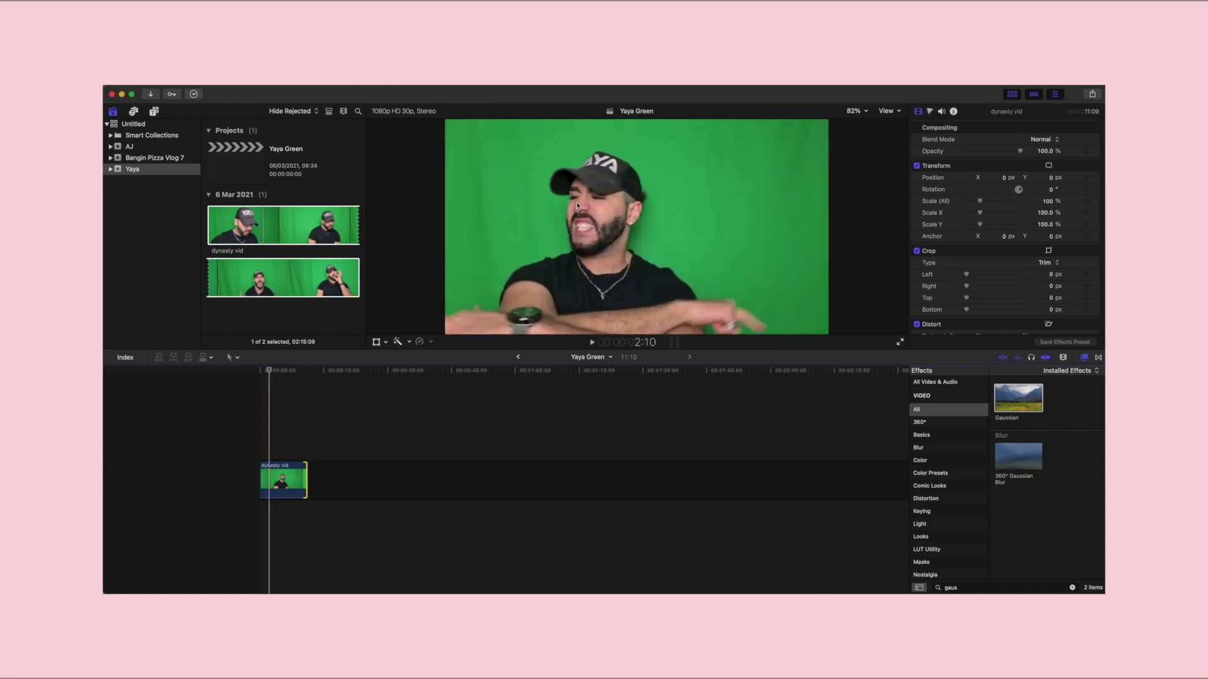
Step: Check the trimmed dynasty vid clip's roles, codecs and duration in the Info inspector
left_click(274, 469)
left_click(954, 111)
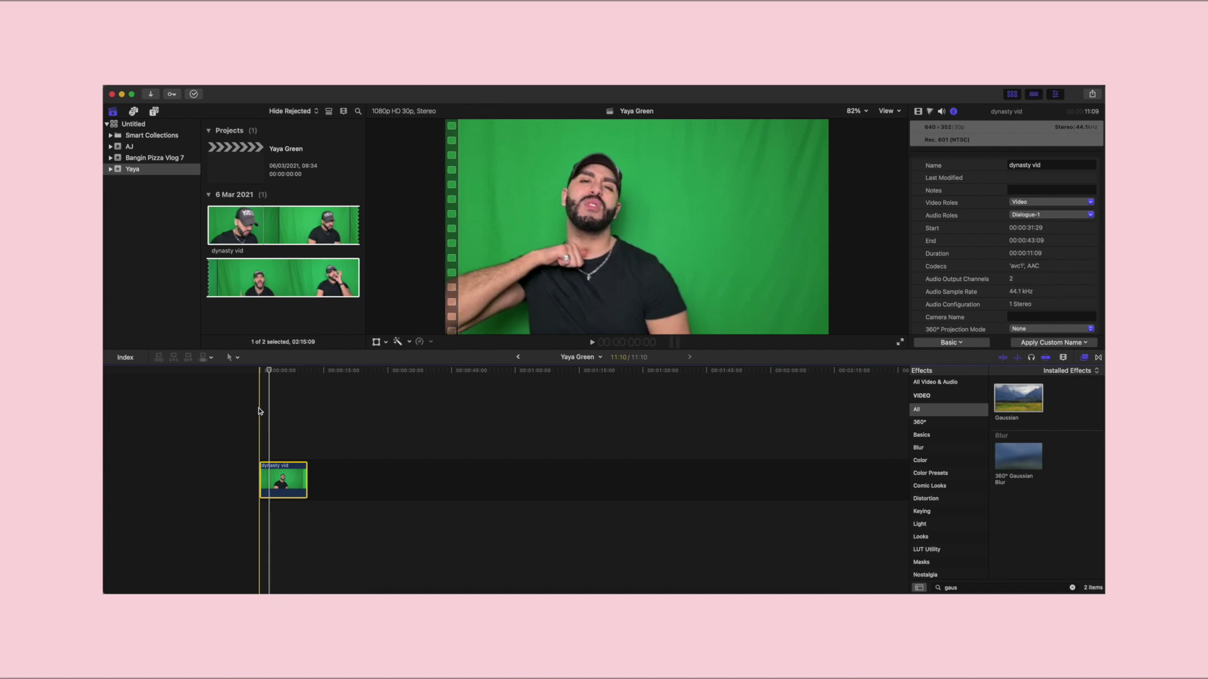
left_click(259, 411)
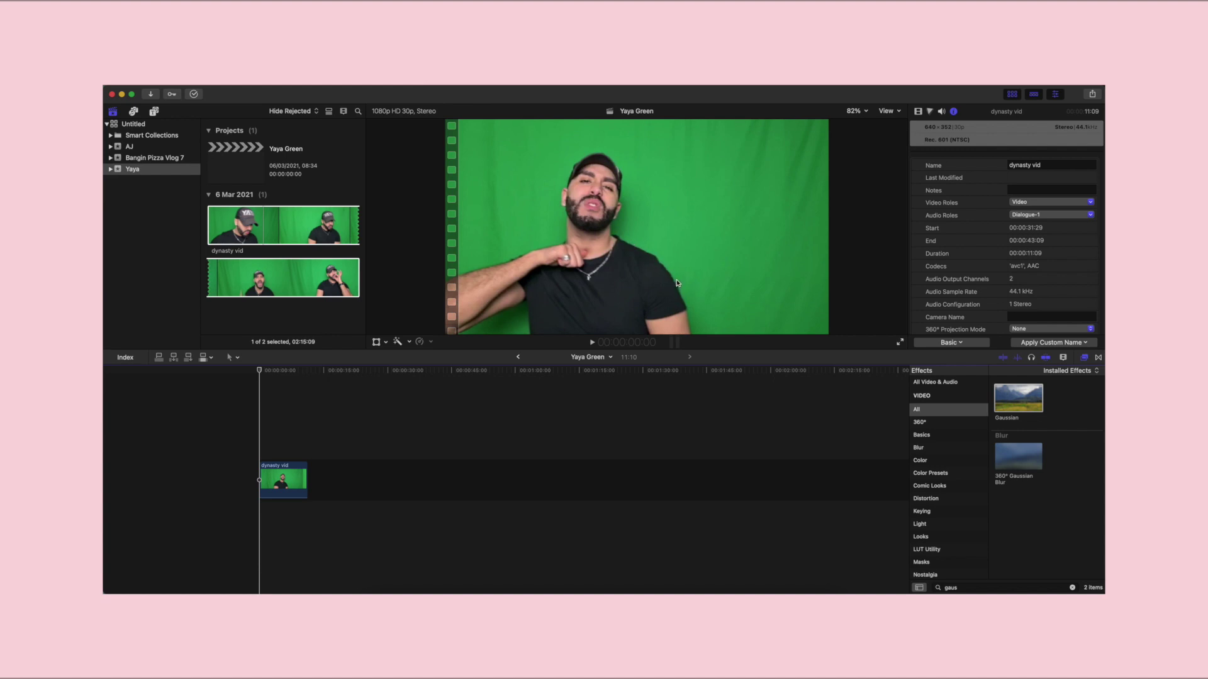
Step: Apply the Keyer effect to dynasty vid and play it to see the rapper over black
left_click(270, 471)
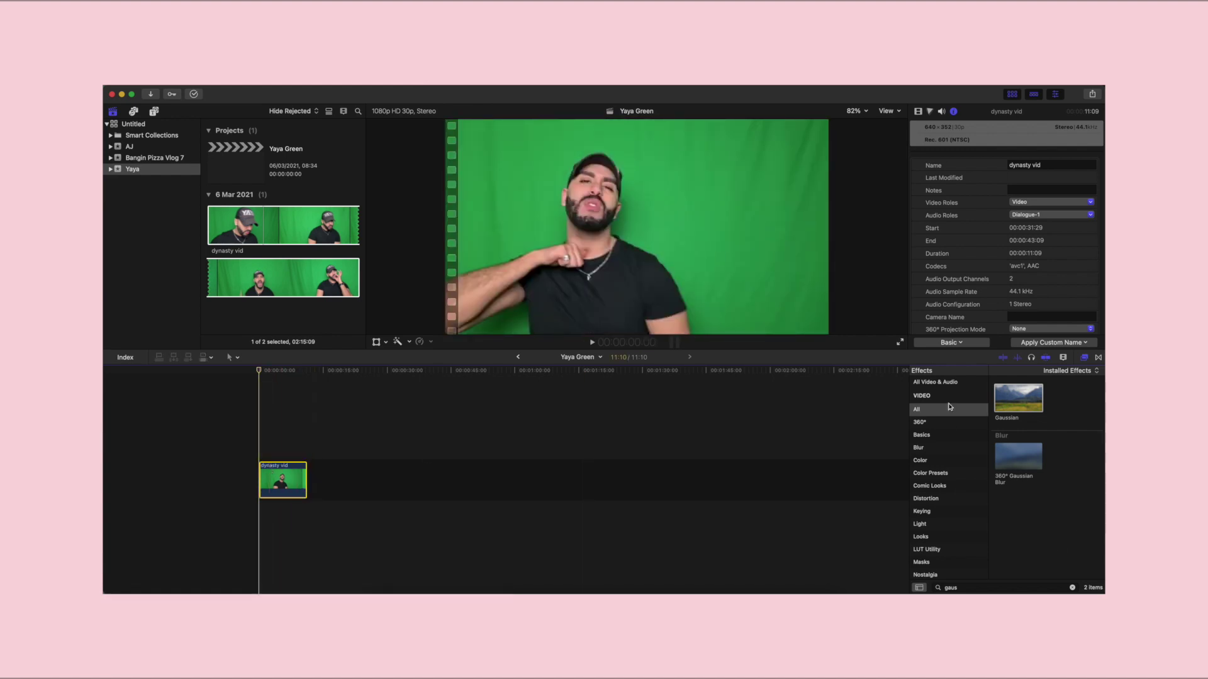
left_click(1002, 587)
key("BackSpace")
key("BackSpace")
key("BackSpace")
key("BackSpace")
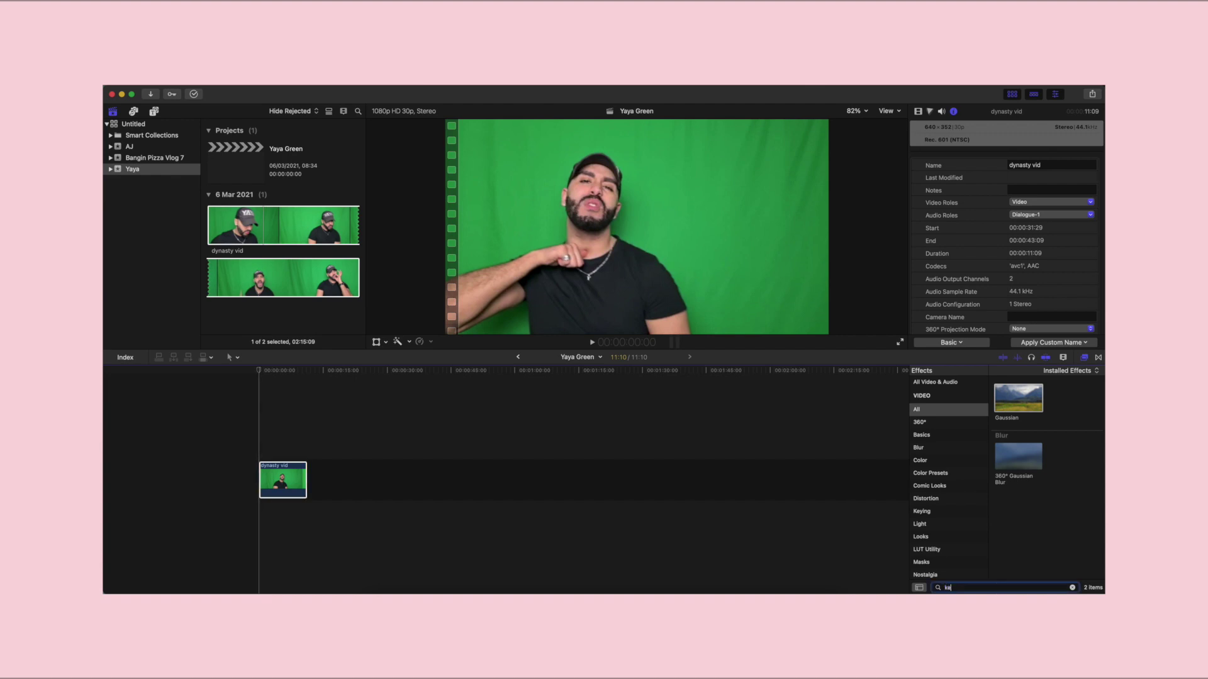
type("key")
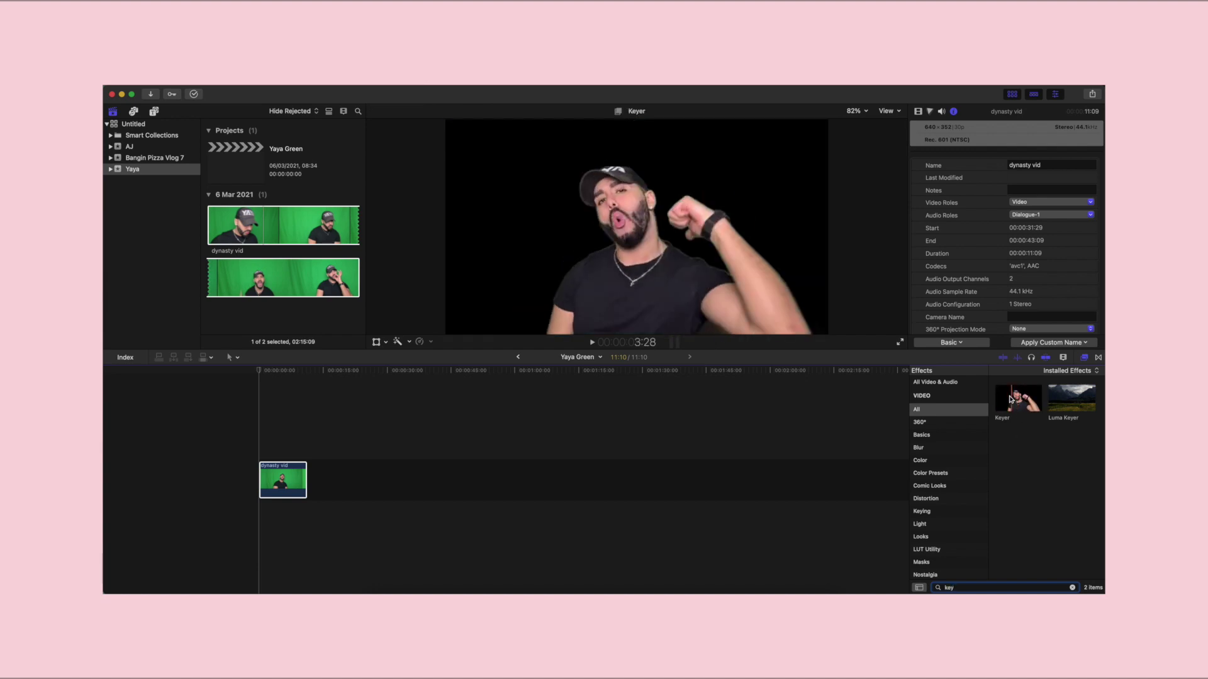
left_click_drag(1021, 400, 282, 479)
left_click(260, 450)
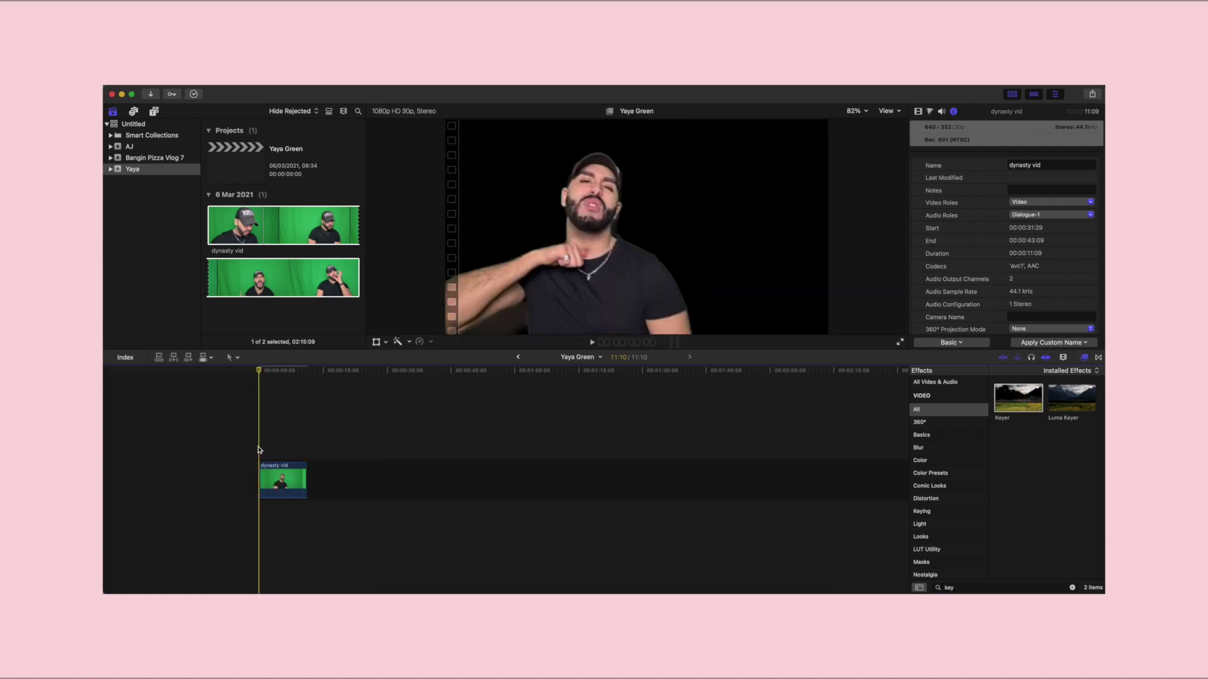
left_click(259, 371)
key("space")
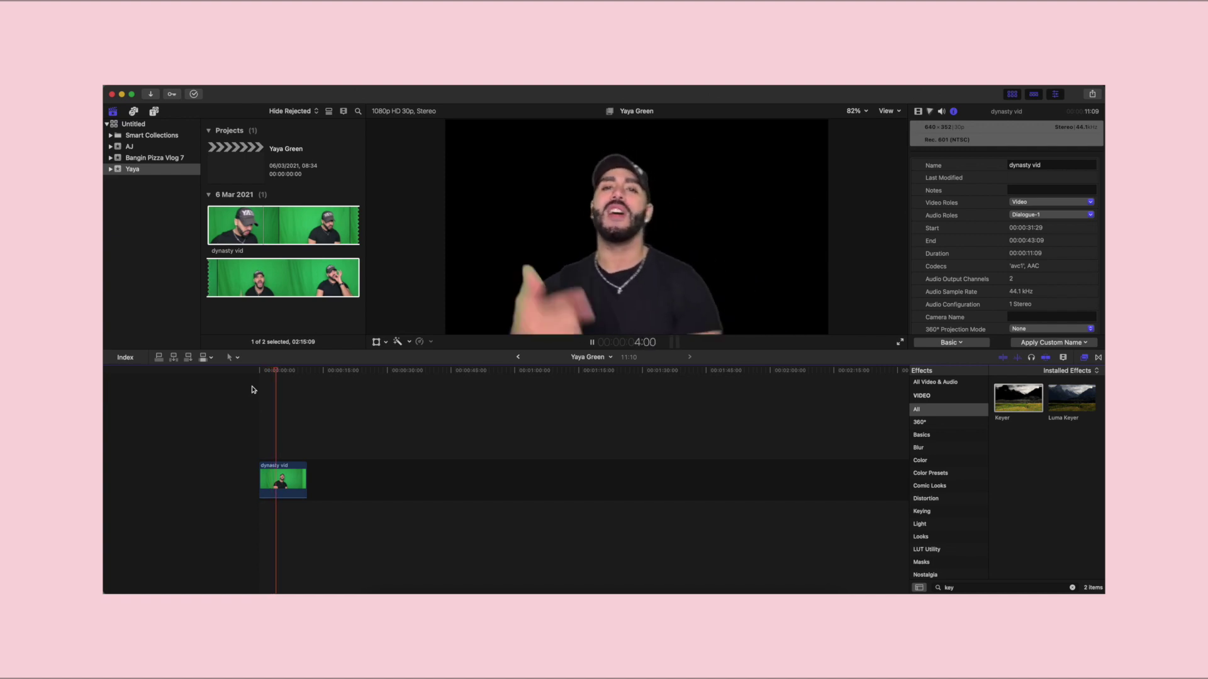
left_click(258, 387)
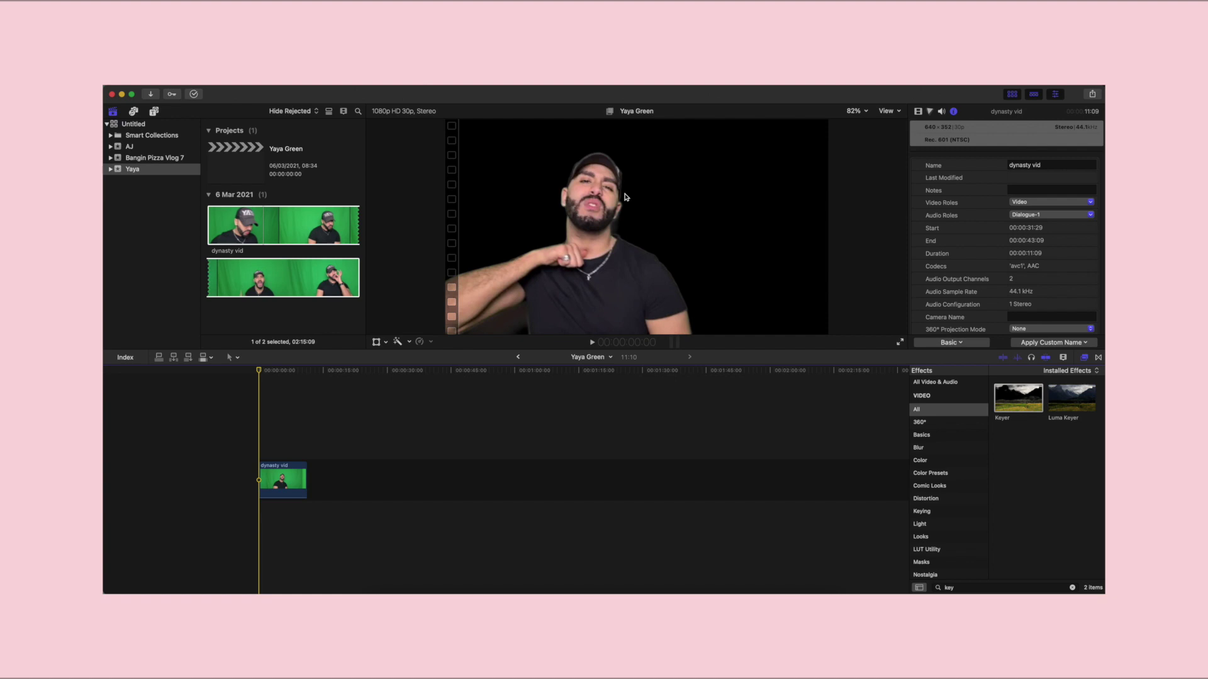
left_click(918, 111)
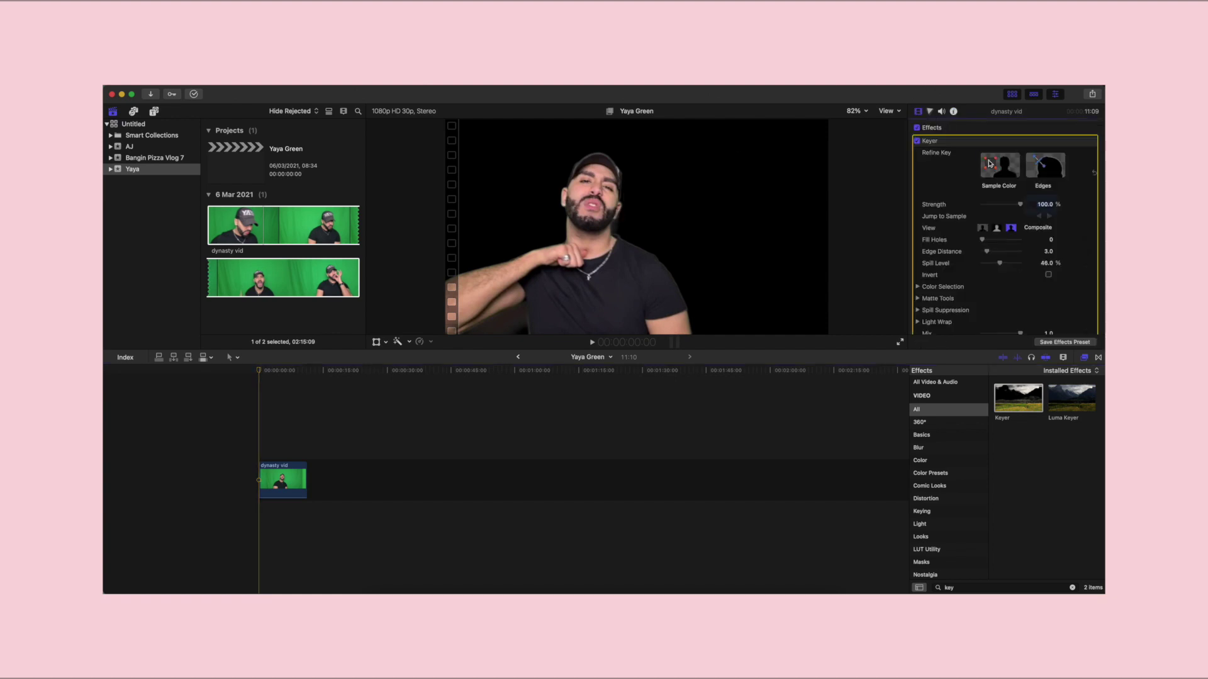
scroll(949, 210, "down", 2)
scroll(951, 211, "up", 2)
scroll(963, 246, "down", 2)
scroll(962, 247, "up", 2)
left_click(235, 425)
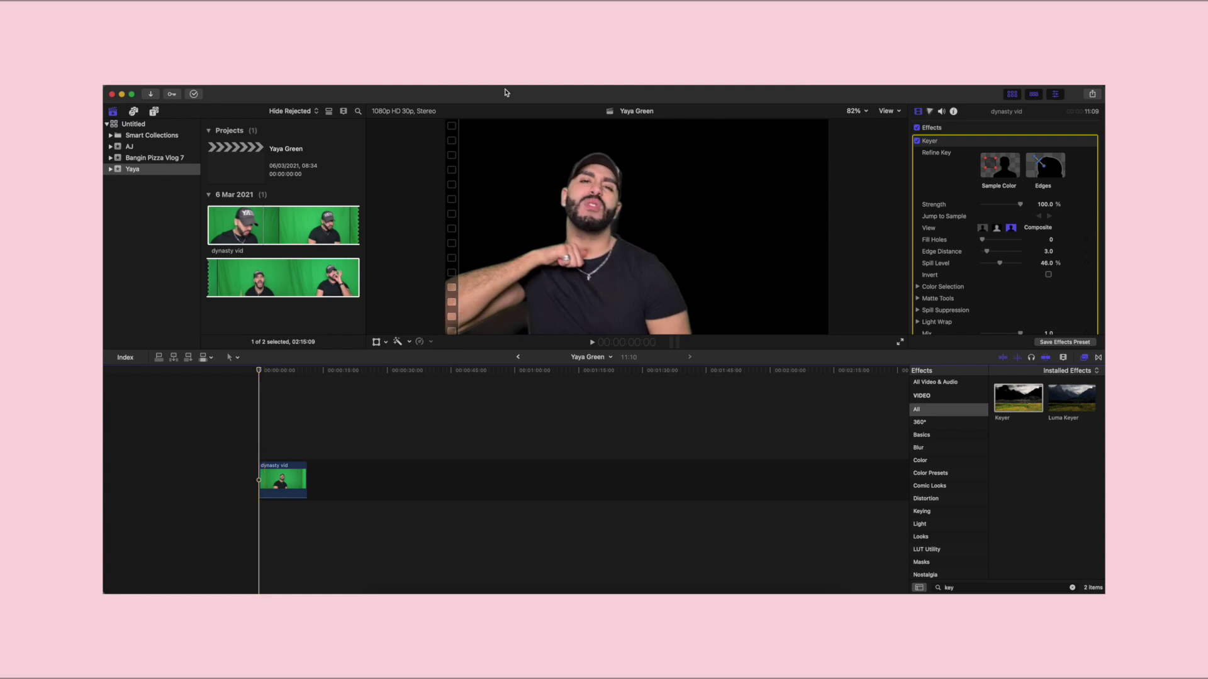
Step: Add the pink Unknown.png image beneath dynasty vid, aligned to the timeline start
left_click_drag(504, 95, 511, 261)
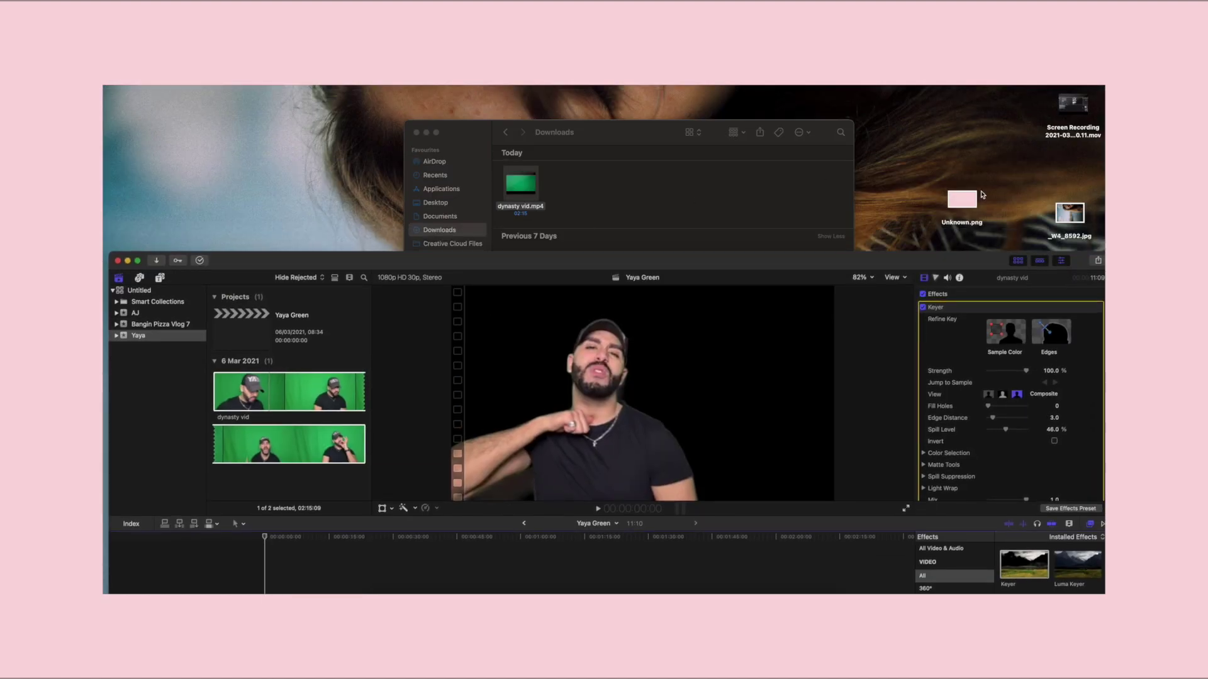
left_click_drag(813, 273, 632, 107)
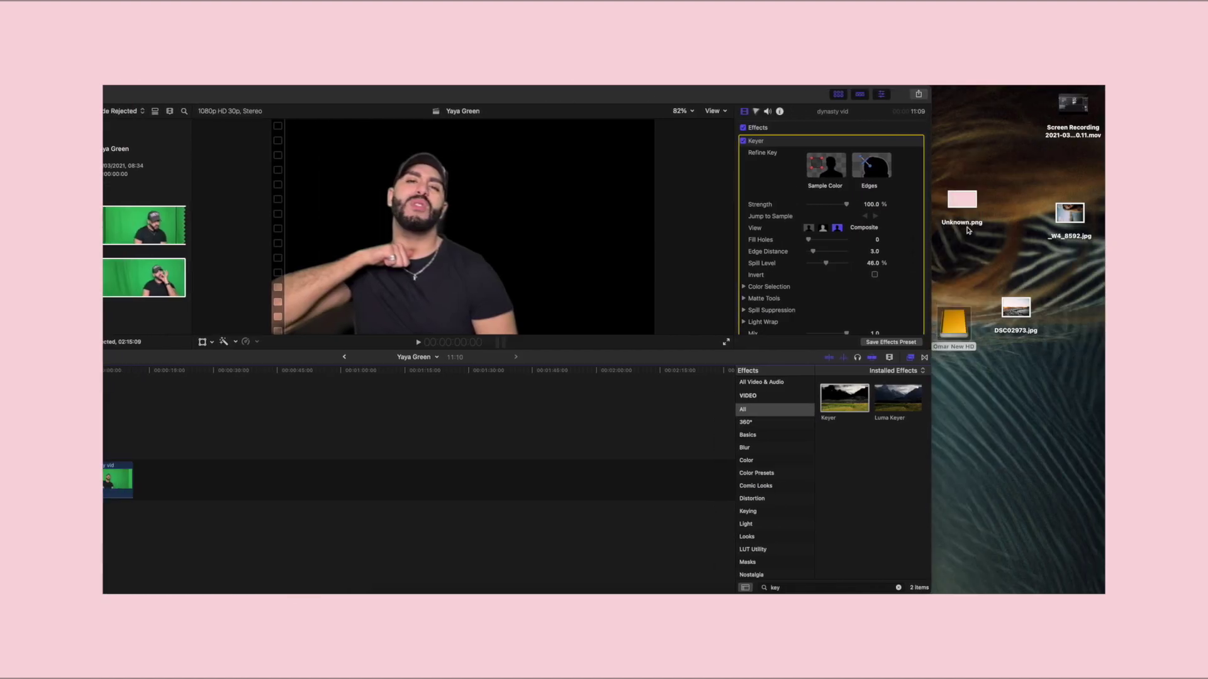
left_click(954, 213)
left_click_drag(954, 212, 121, 528)
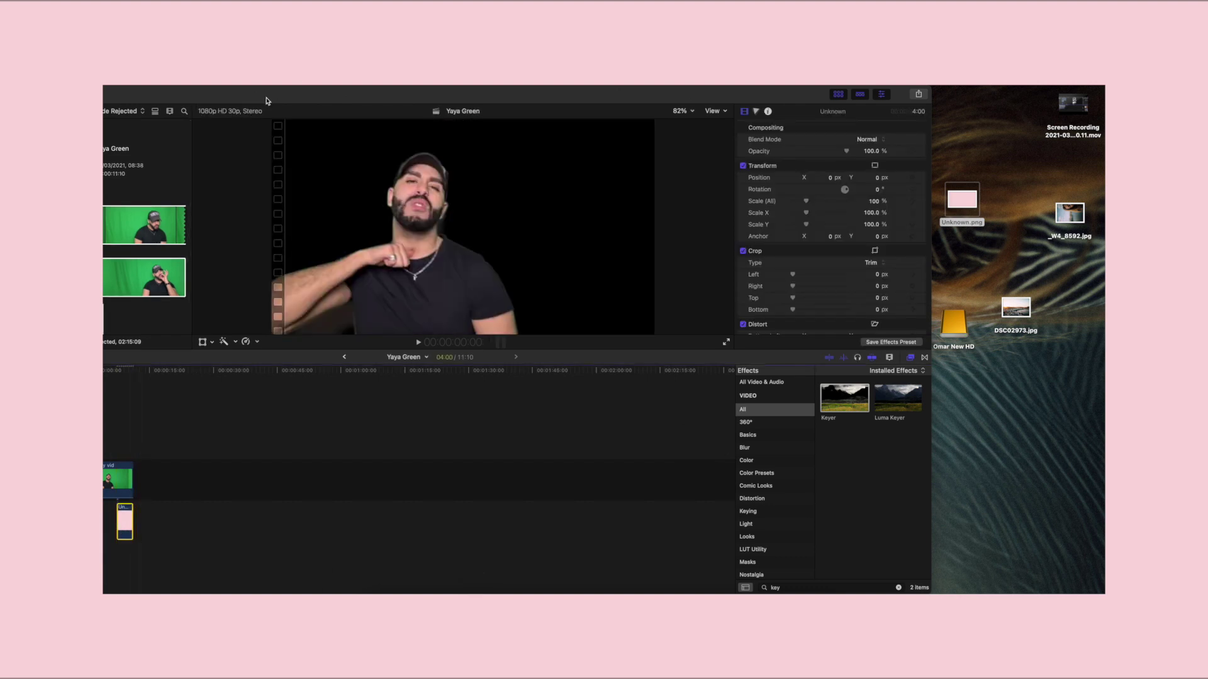
left_click_drag(265, 101, 439, 100)
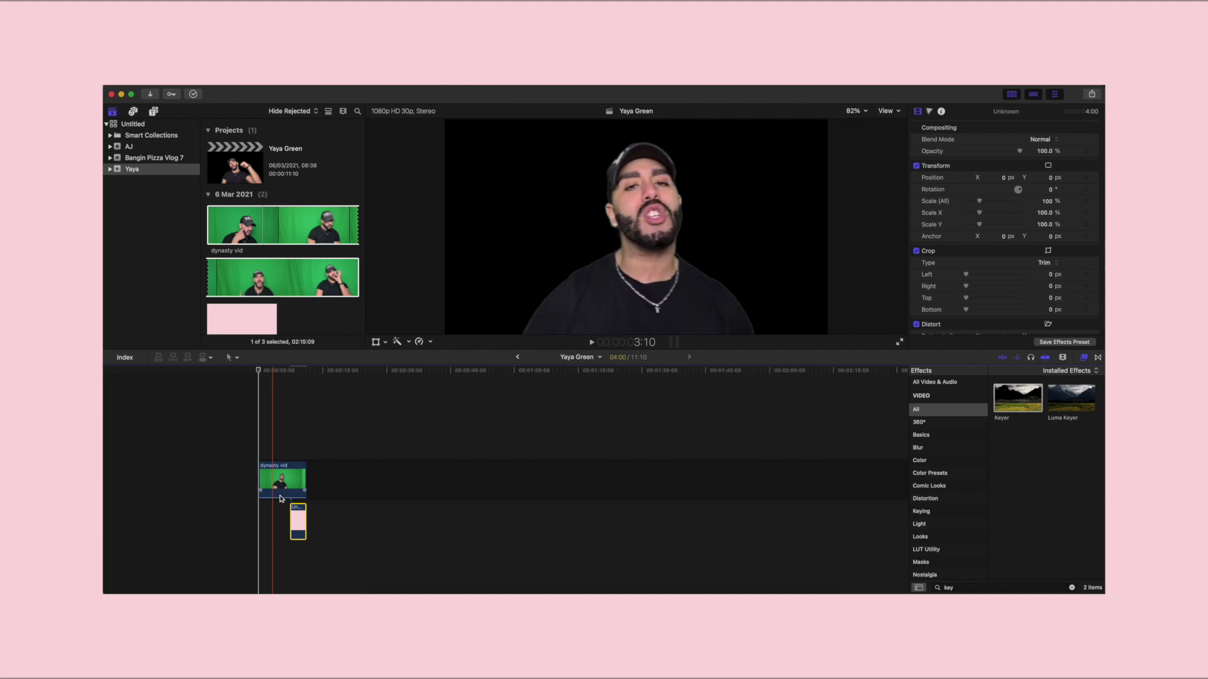
mouse_move(290, 513)
left_mouse_down()
mouse_move(260, 514)
mouse_move(381, 470)
mouse_move(324, 468)
mouse_move(329, 498)
mouse_move(274, 514)
mouse_move(258, 423)
mouse_move(281, 508)
left_mouse_up()
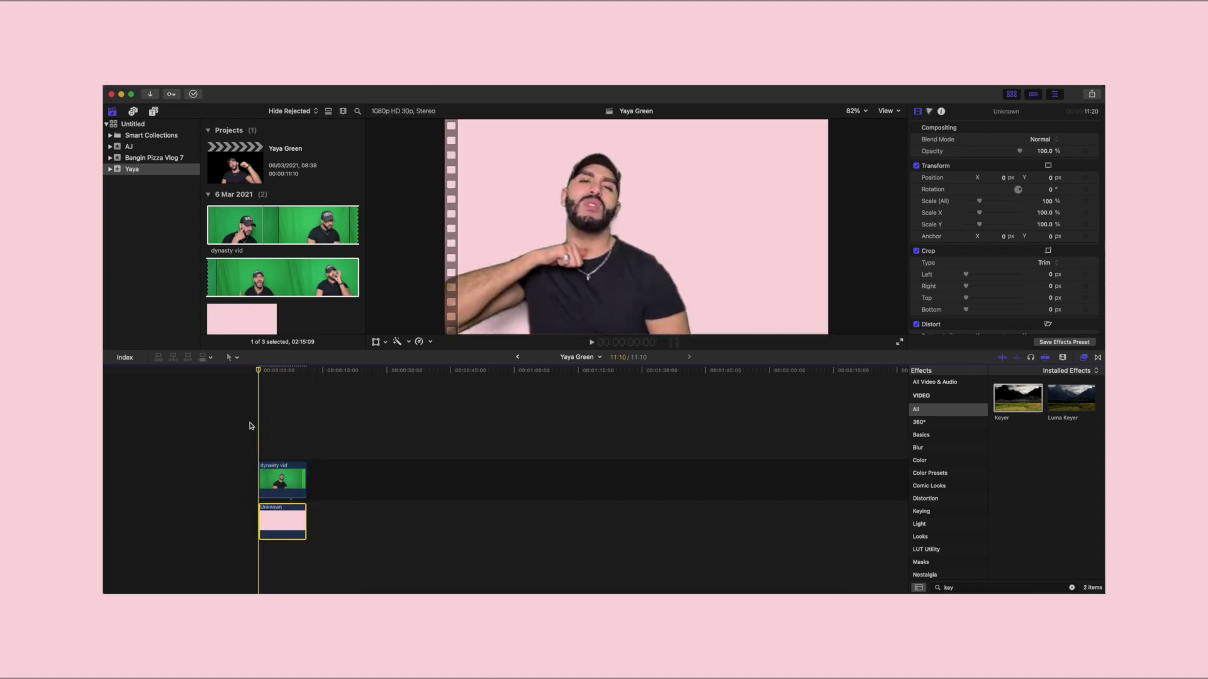
key("space")
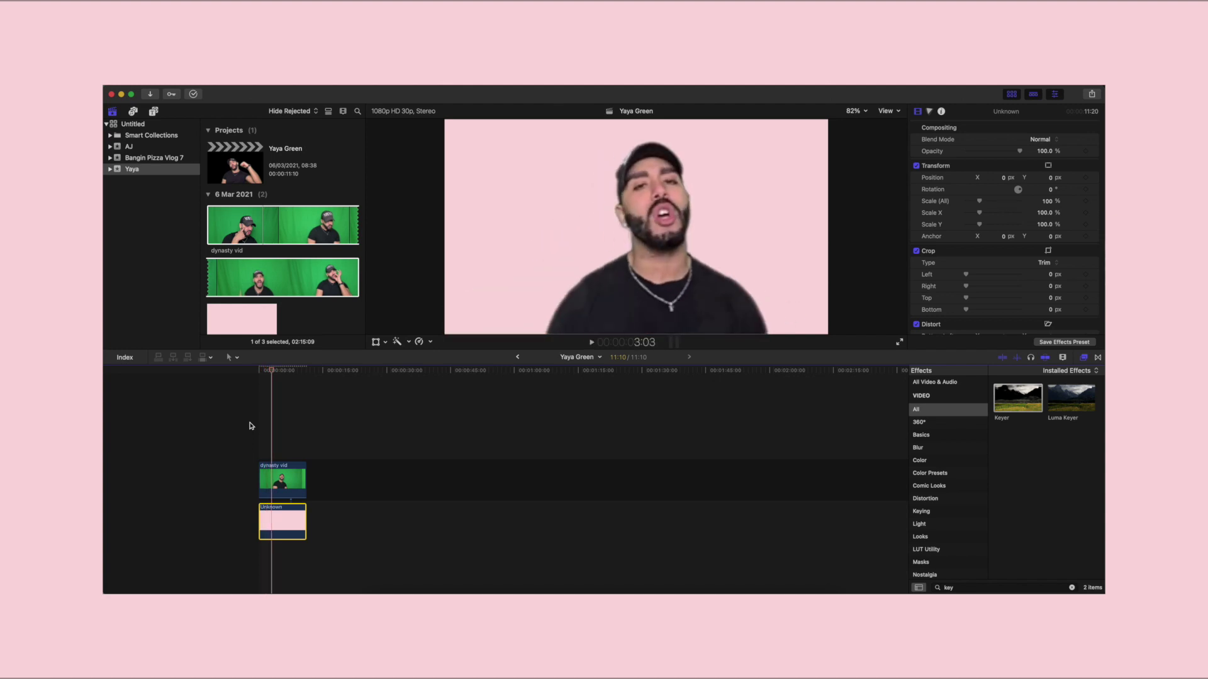
key("space")
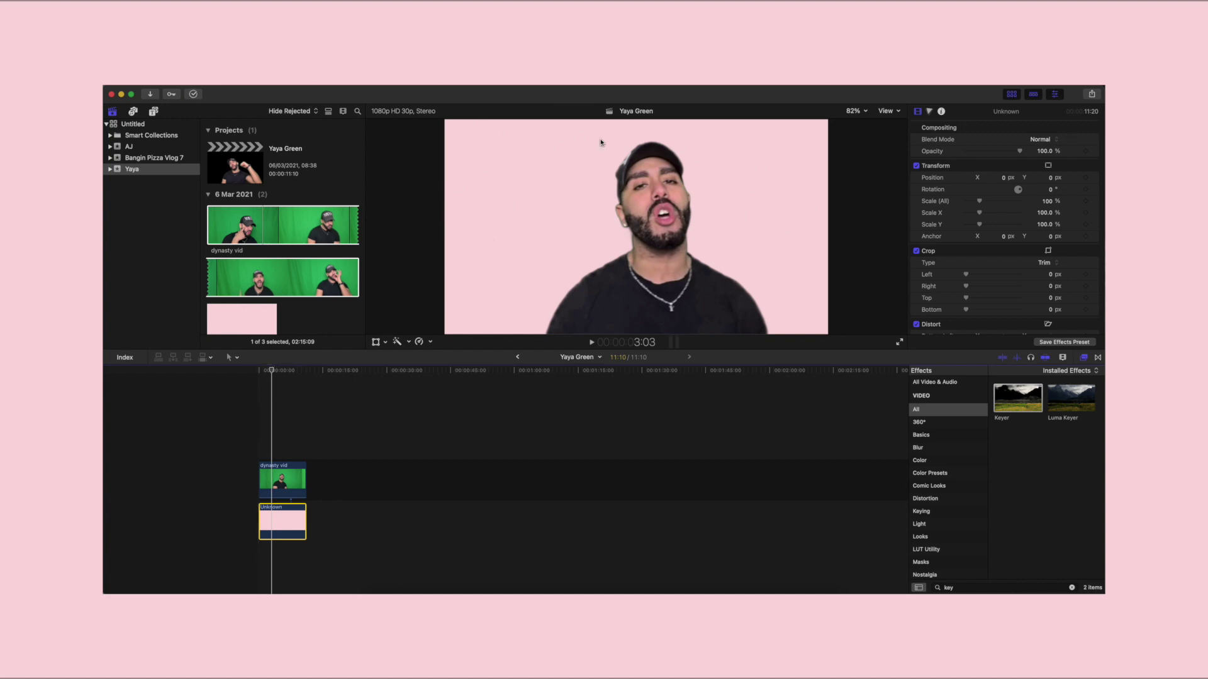
left_click(262, 431)
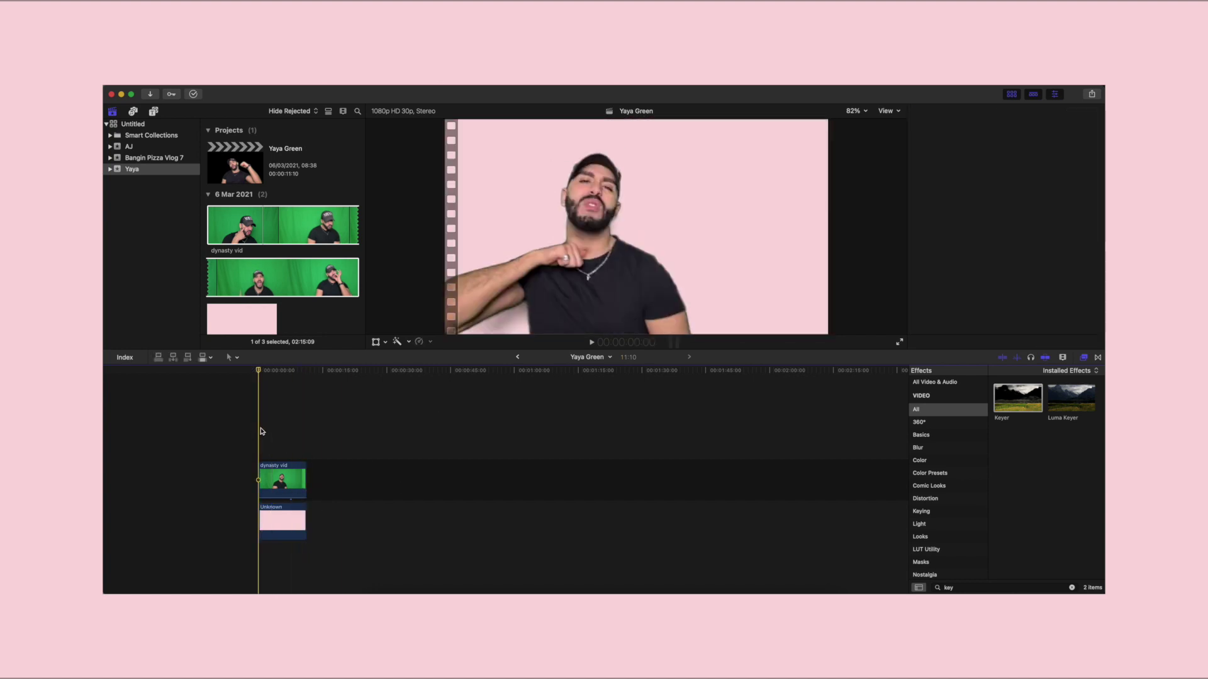
key("space")
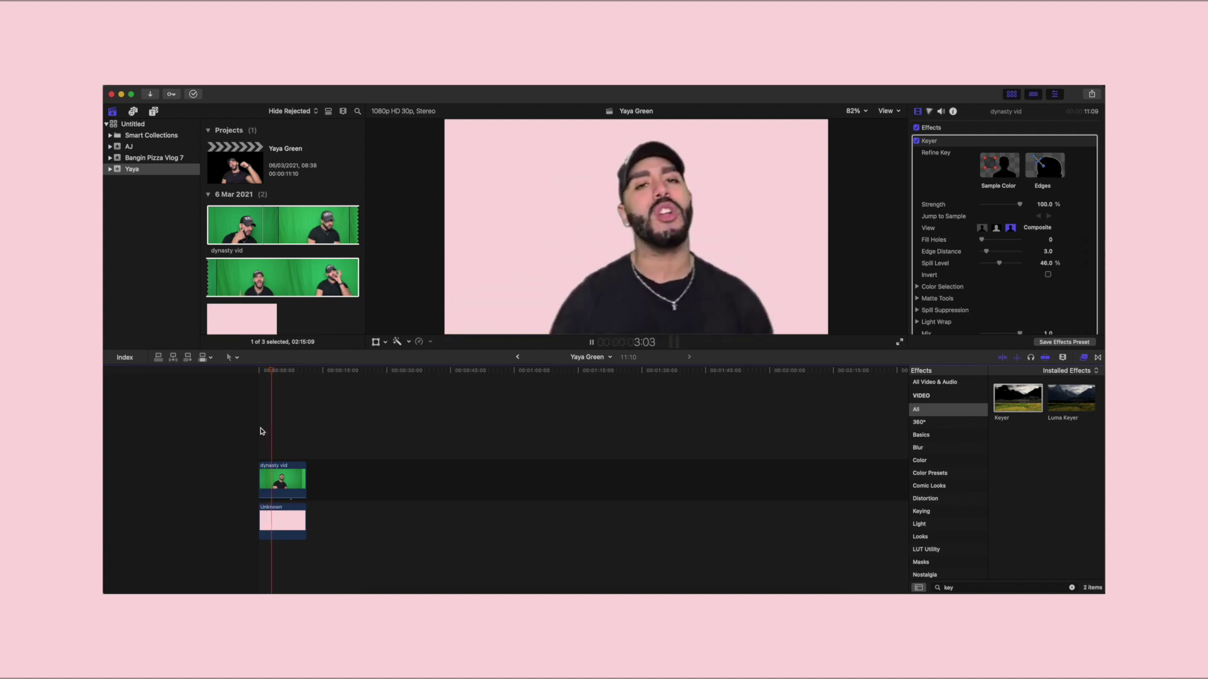
Step: Delete the pink Unknown clip and add DSC02973.jpg beneath dynasty vid
left_click(287, 524)
key("Delete")
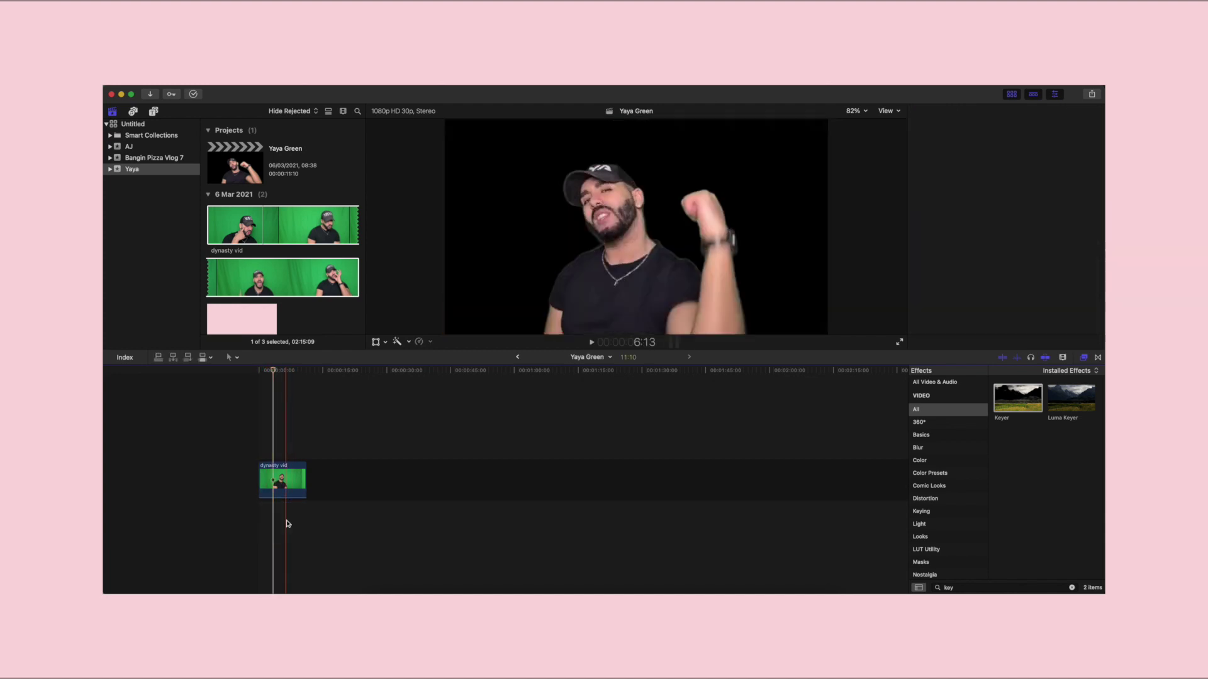
left_click_drag(743, 104, 474, 104)
double_click(474, 95)
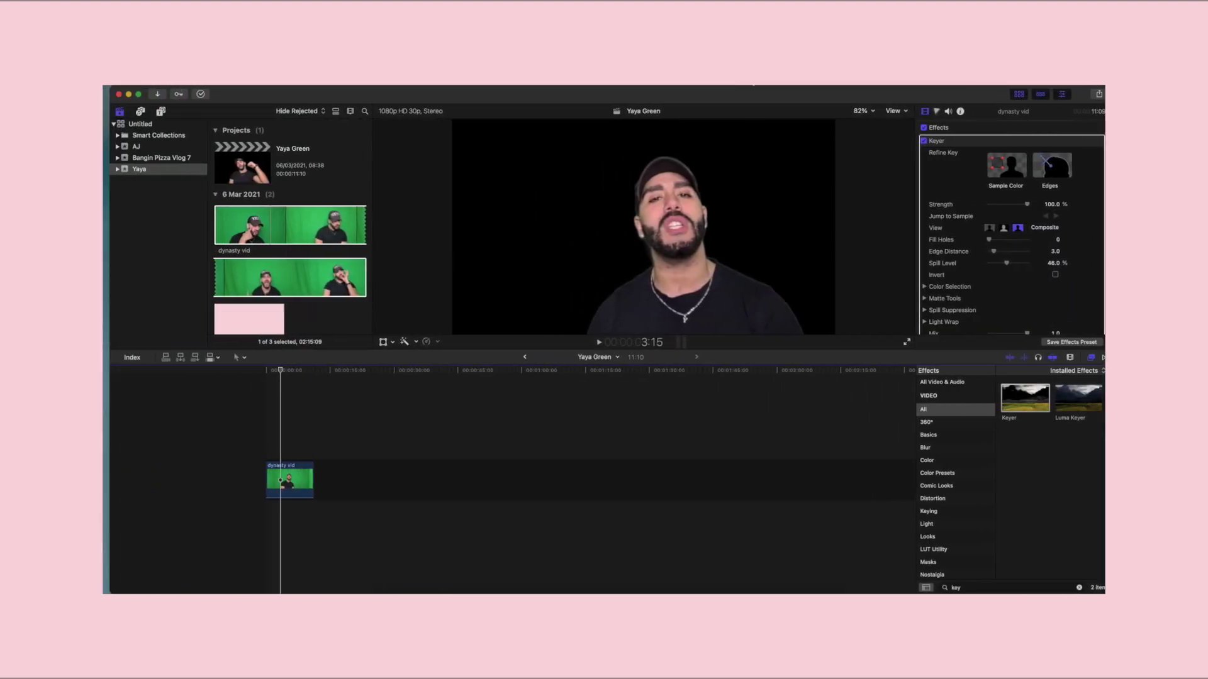
left_click_drag(749, 95, 662, 95)
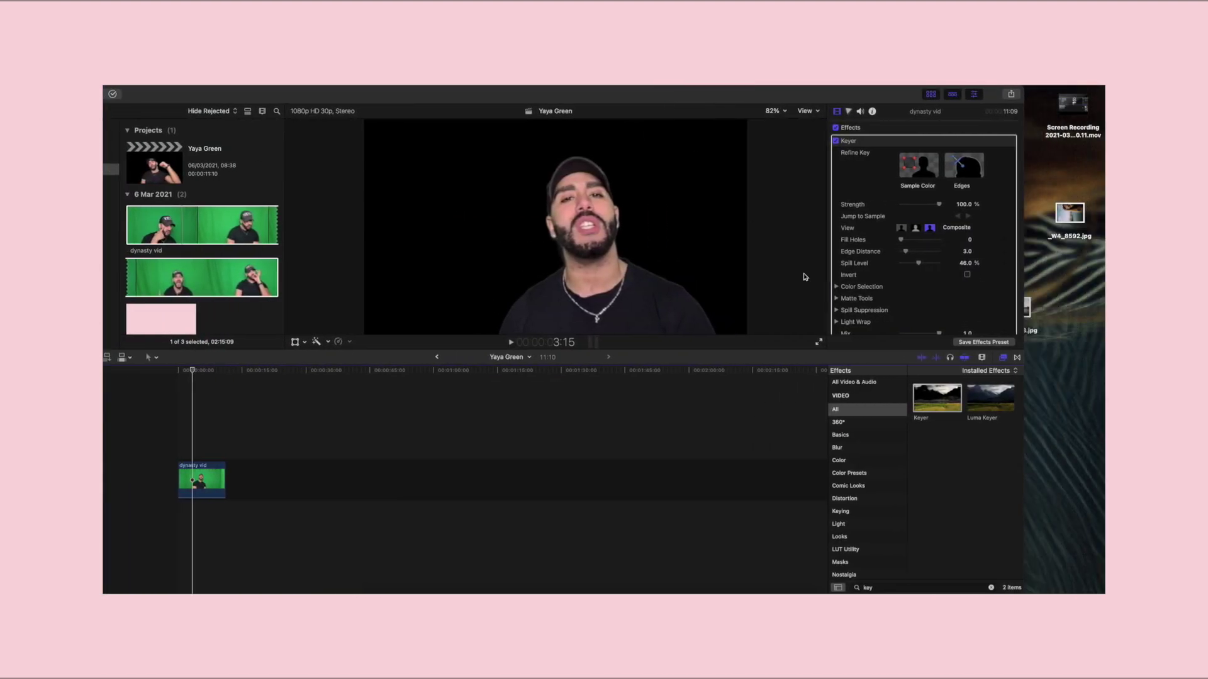
left_click_drag(1030, 307, 223, 517)
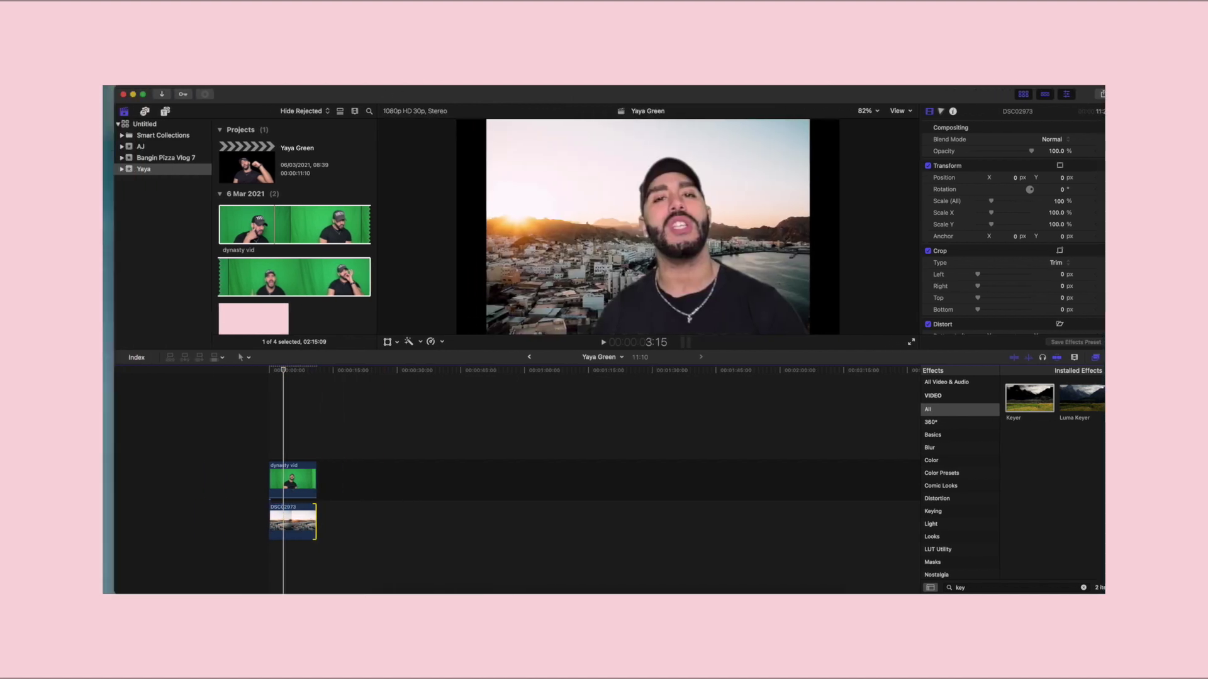
Step: Scale the DSC02973 photo to 121% in the Inspector
left_click(304, 513)
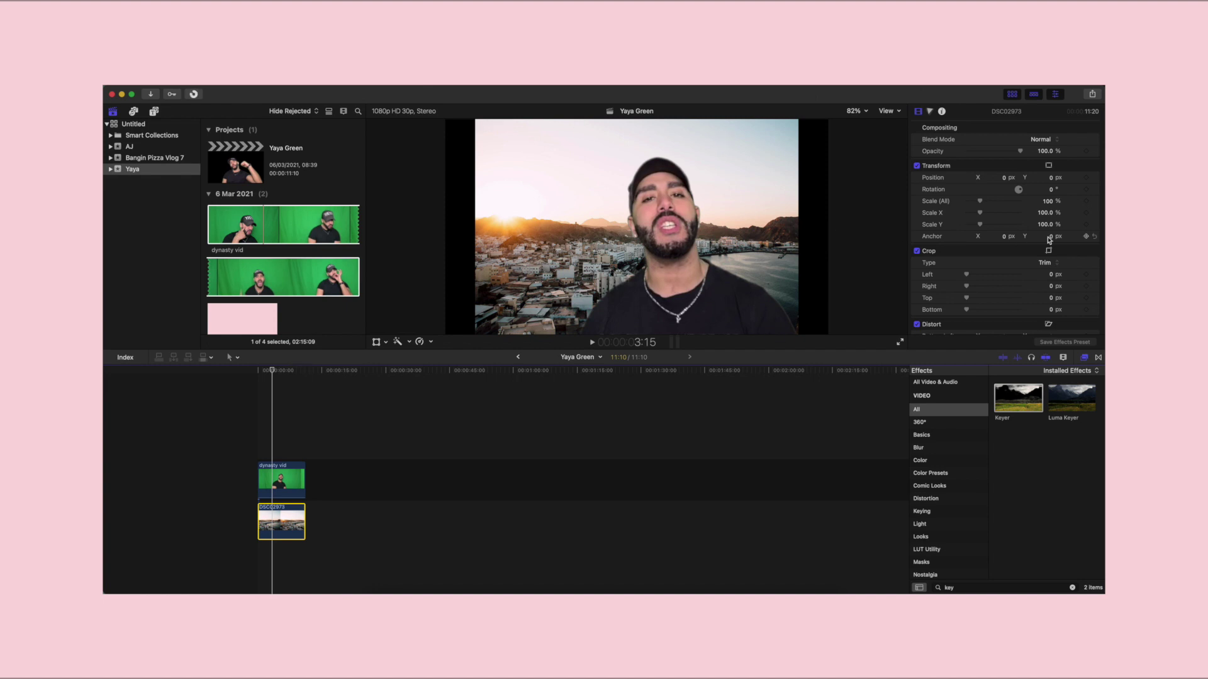
left_click_drag(979, 201, 984, 203)
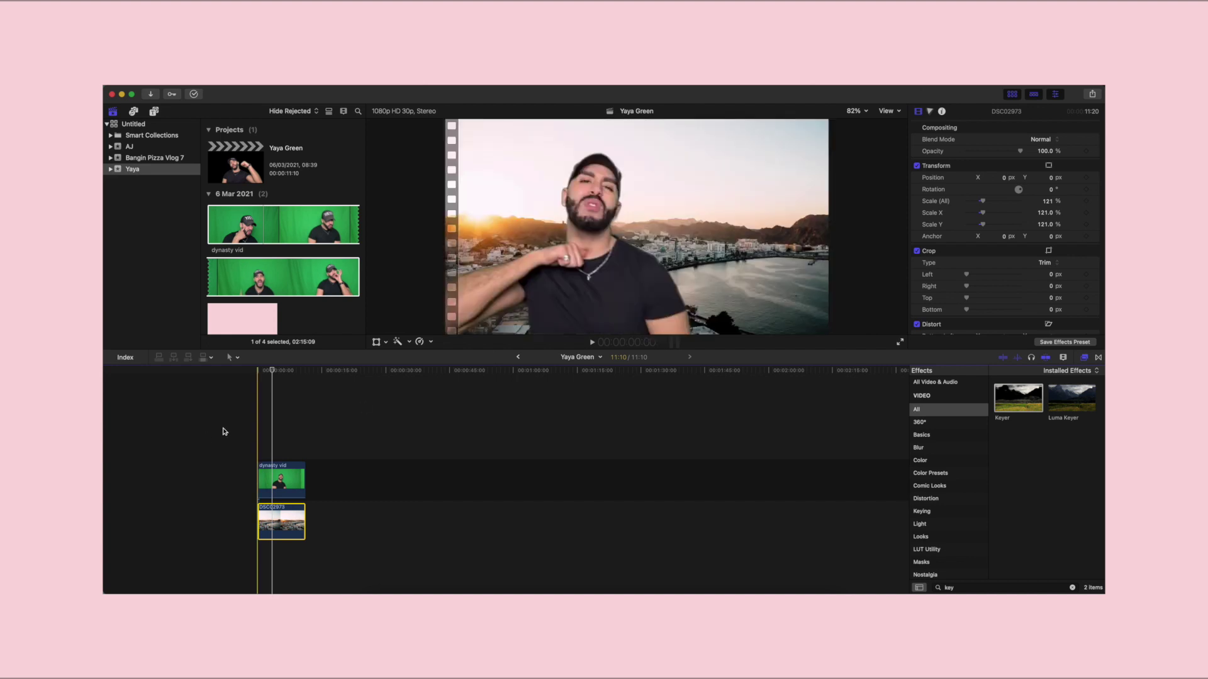
key("space")
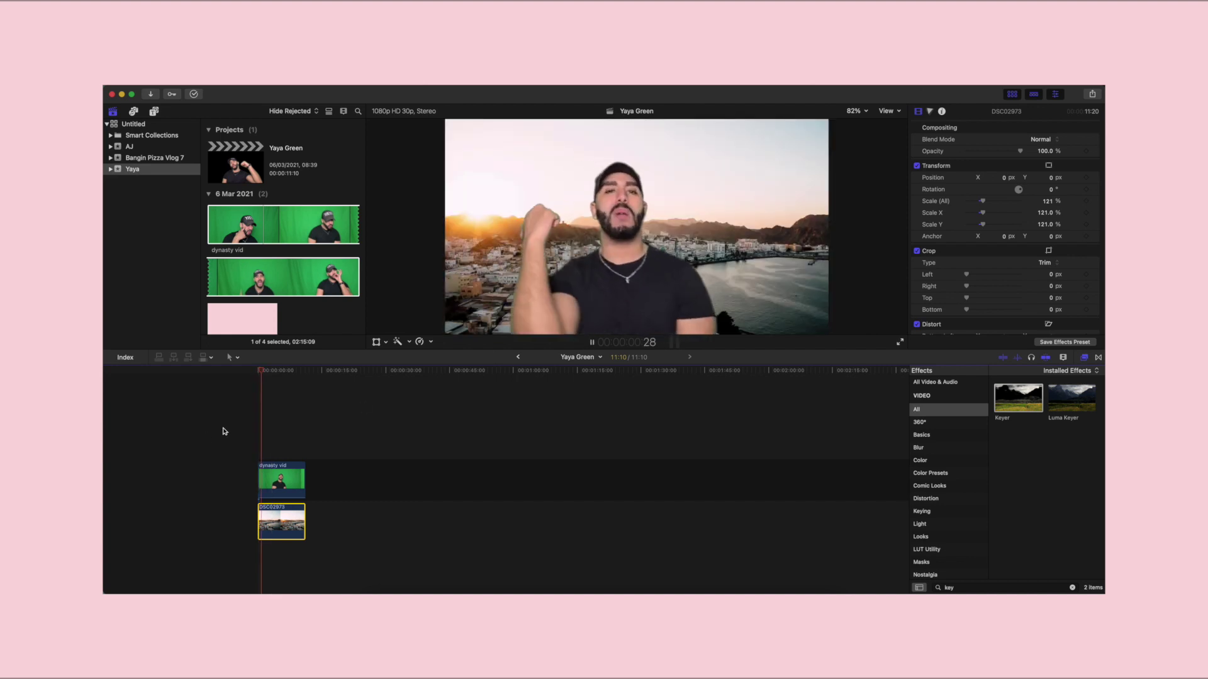
key("space")
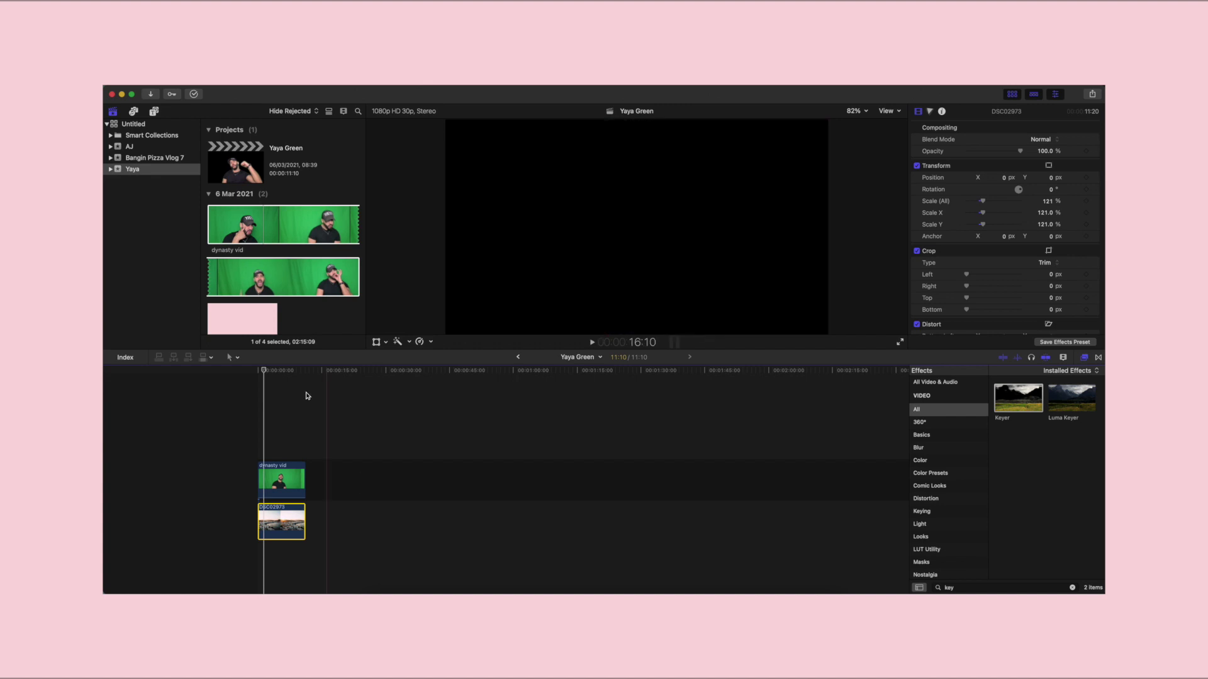
left_click(257, 428)
left_click(510, 218)
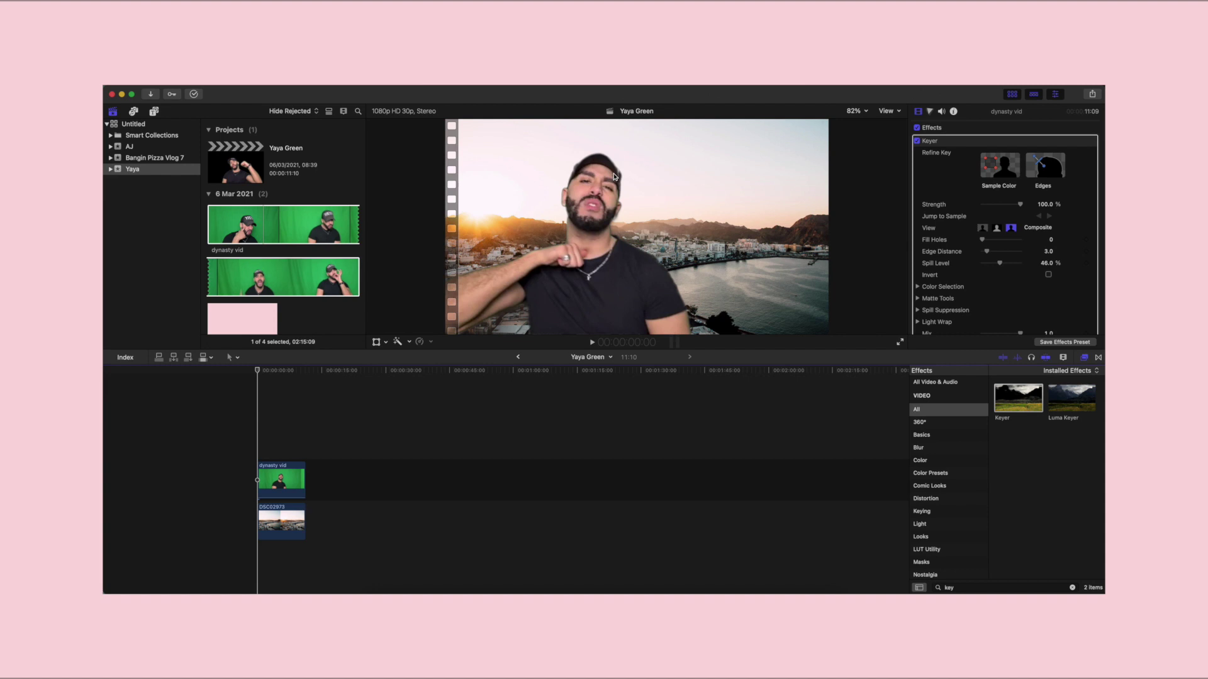
key("space")
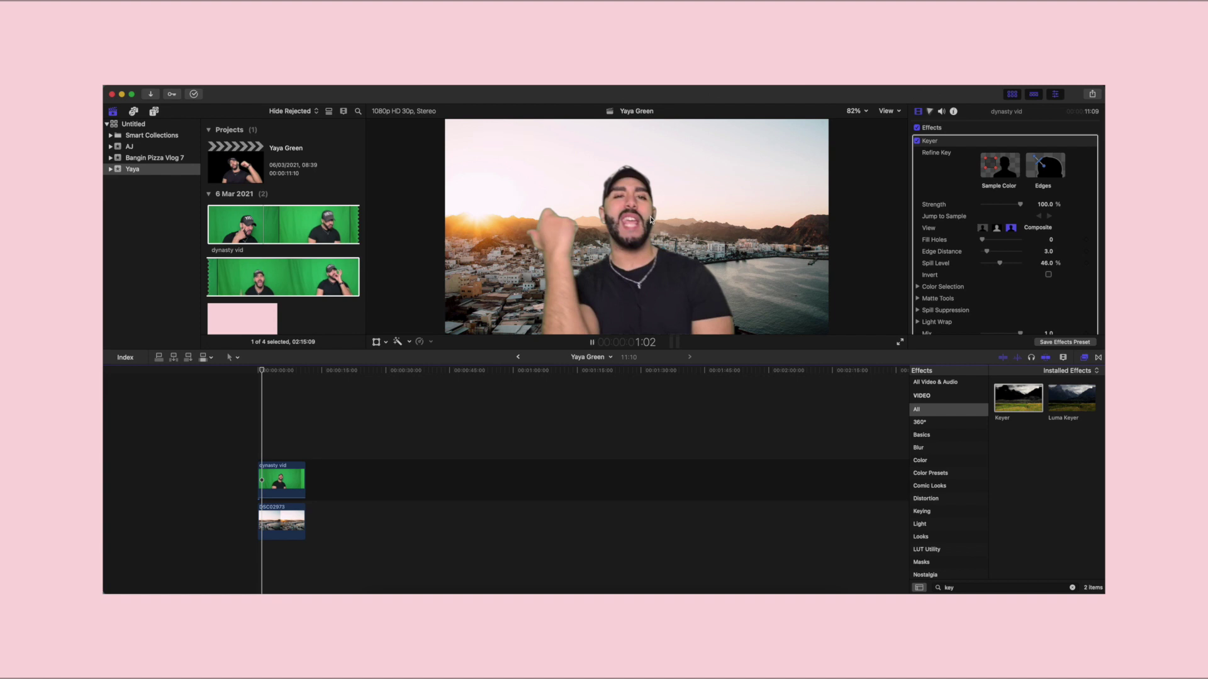
key("space")
key("space")
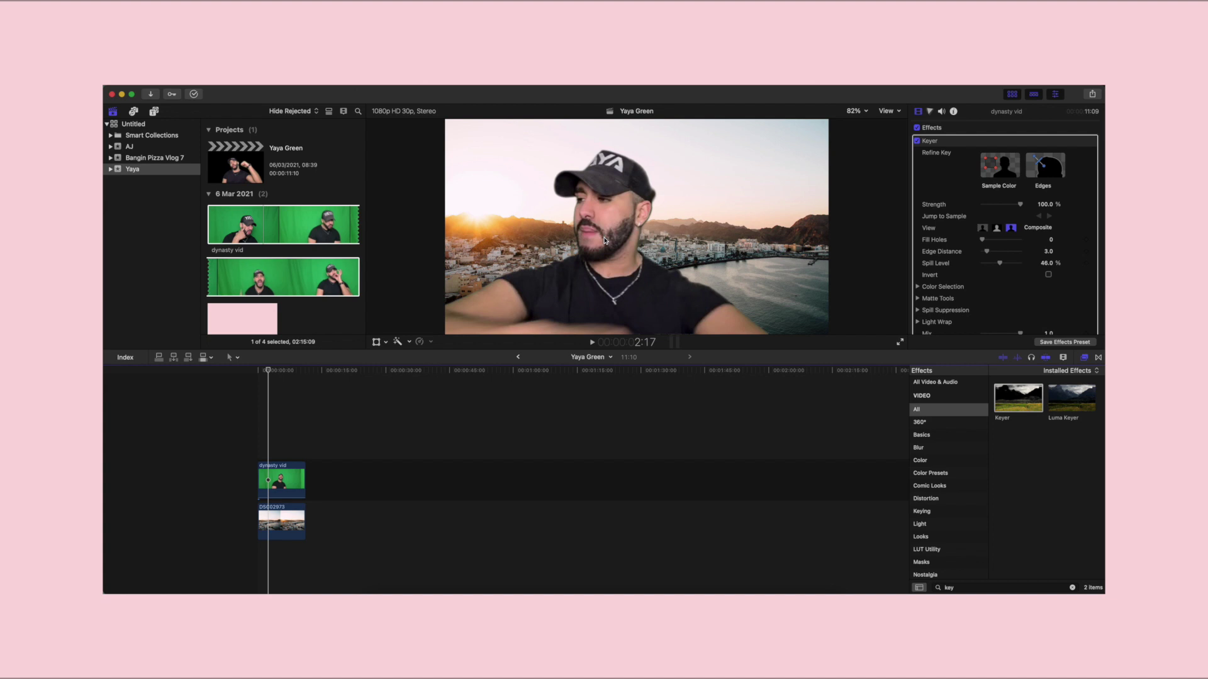
key("Home")
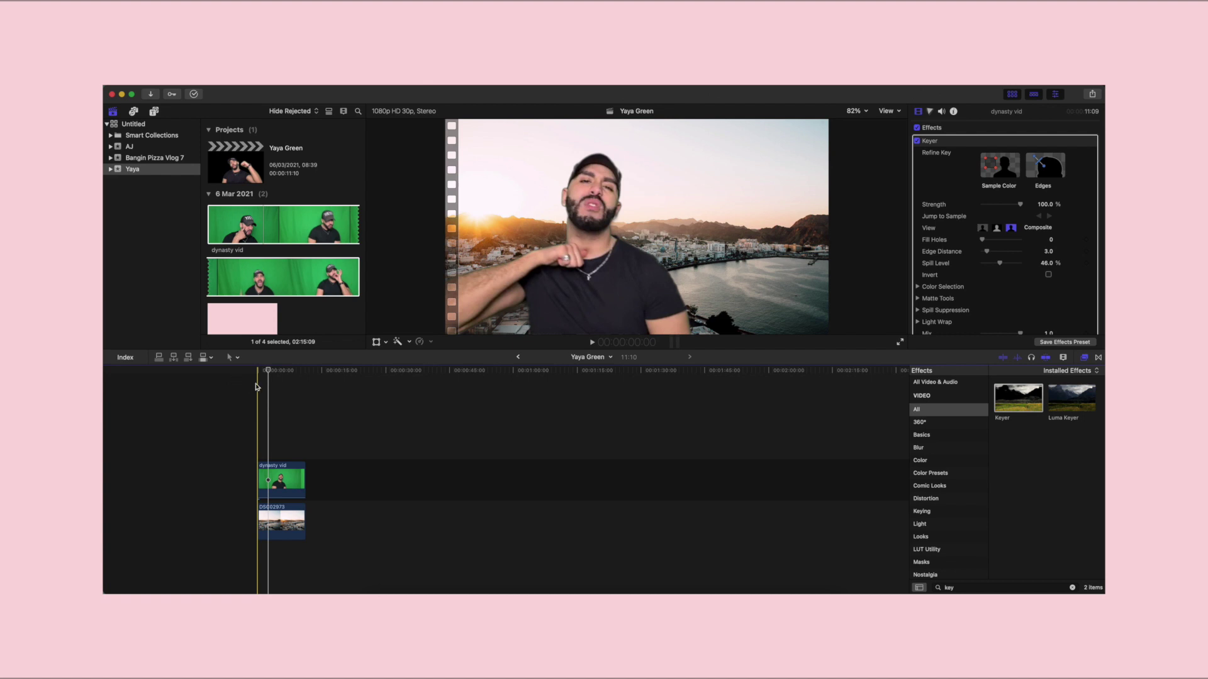
key("space")
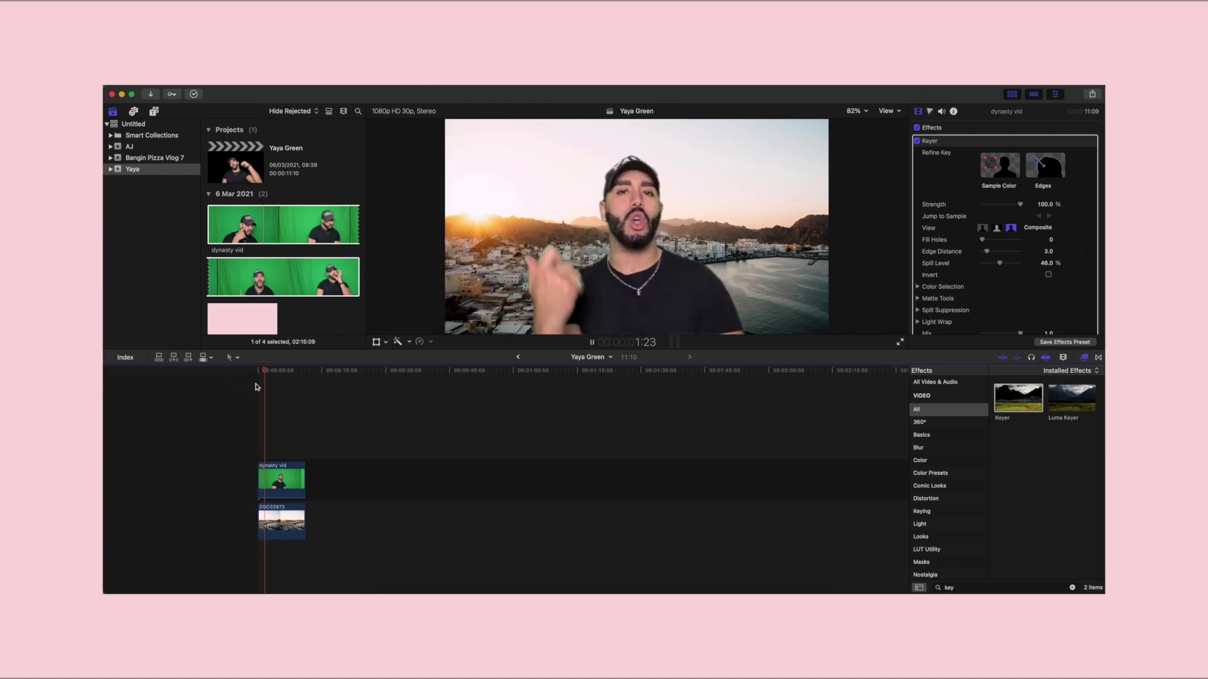
key("space")
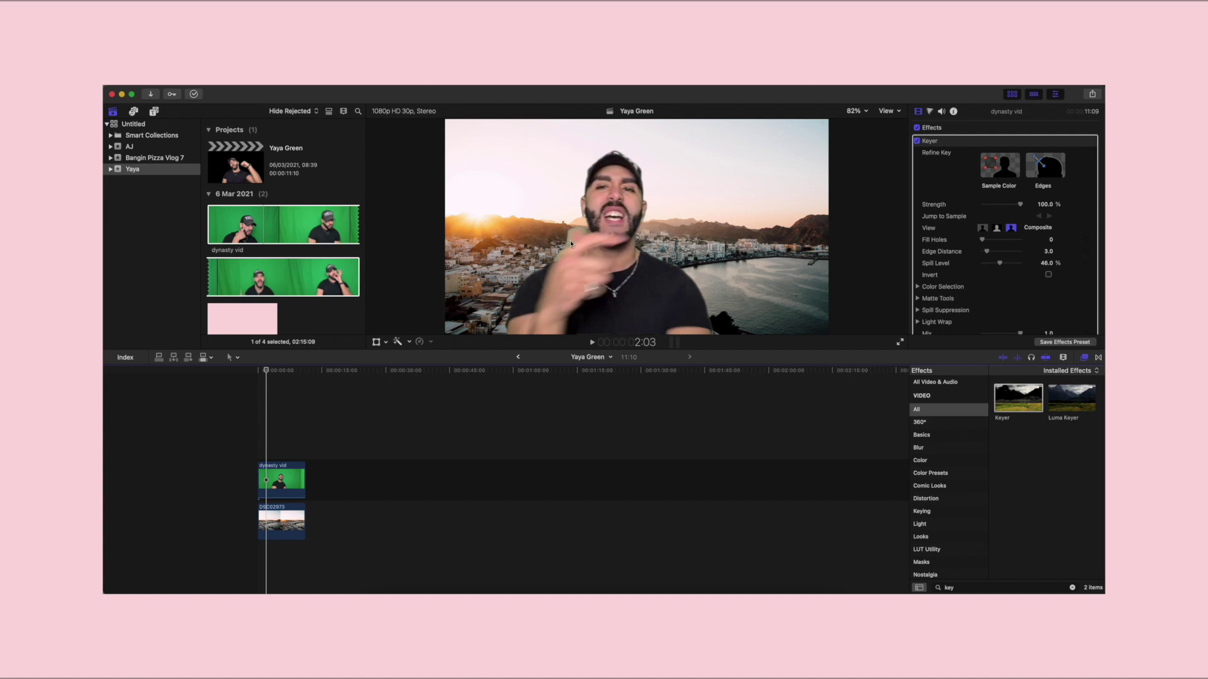
key("Home")
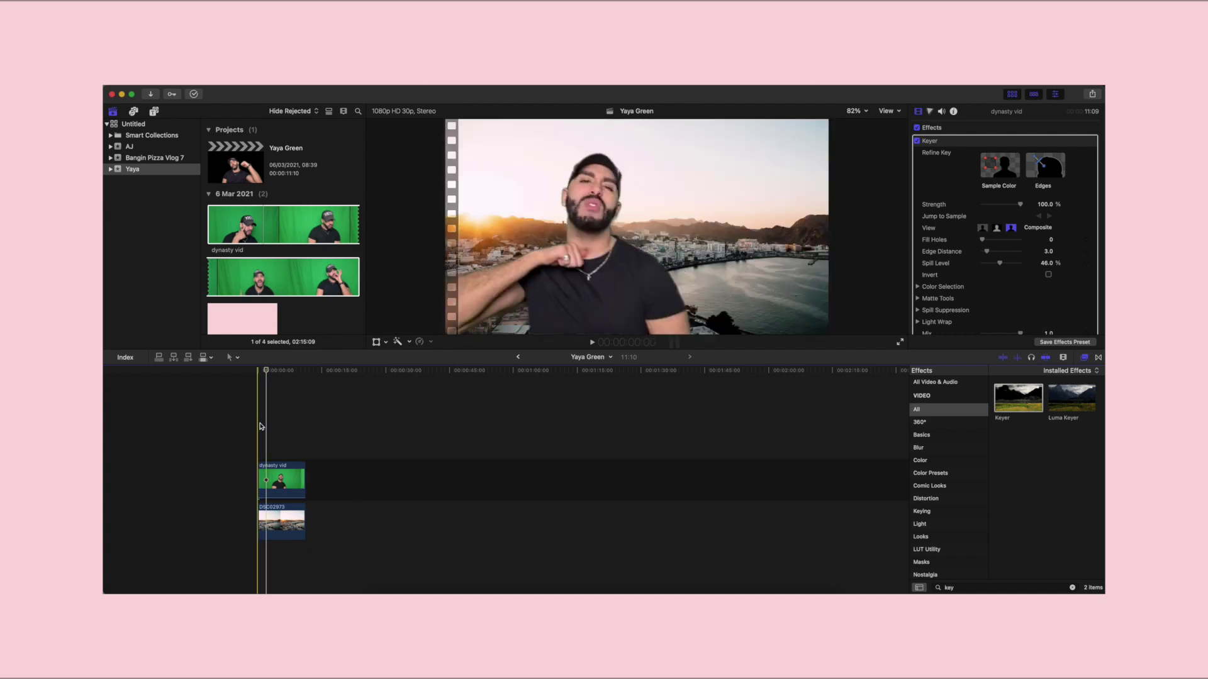
left_click(275, 518)
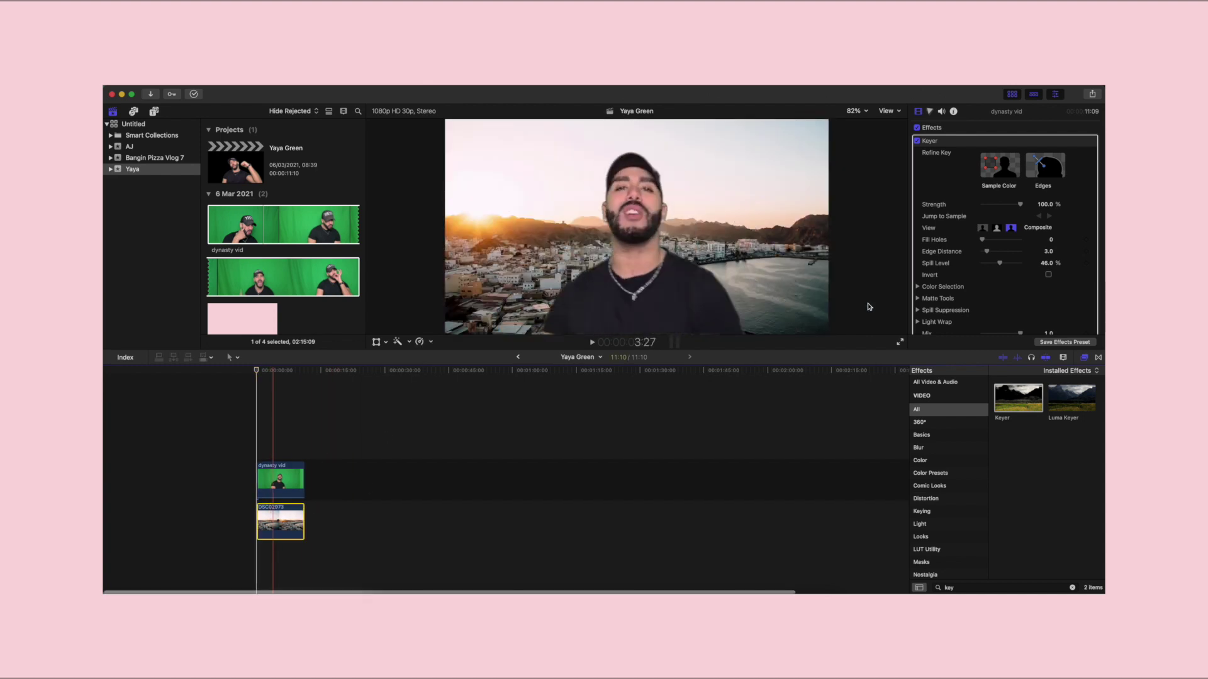
Step: Apply a Gaussian blur to DSC02973 and lower its Amount to about 4.74
left_click(967, 587)
key("super+a")
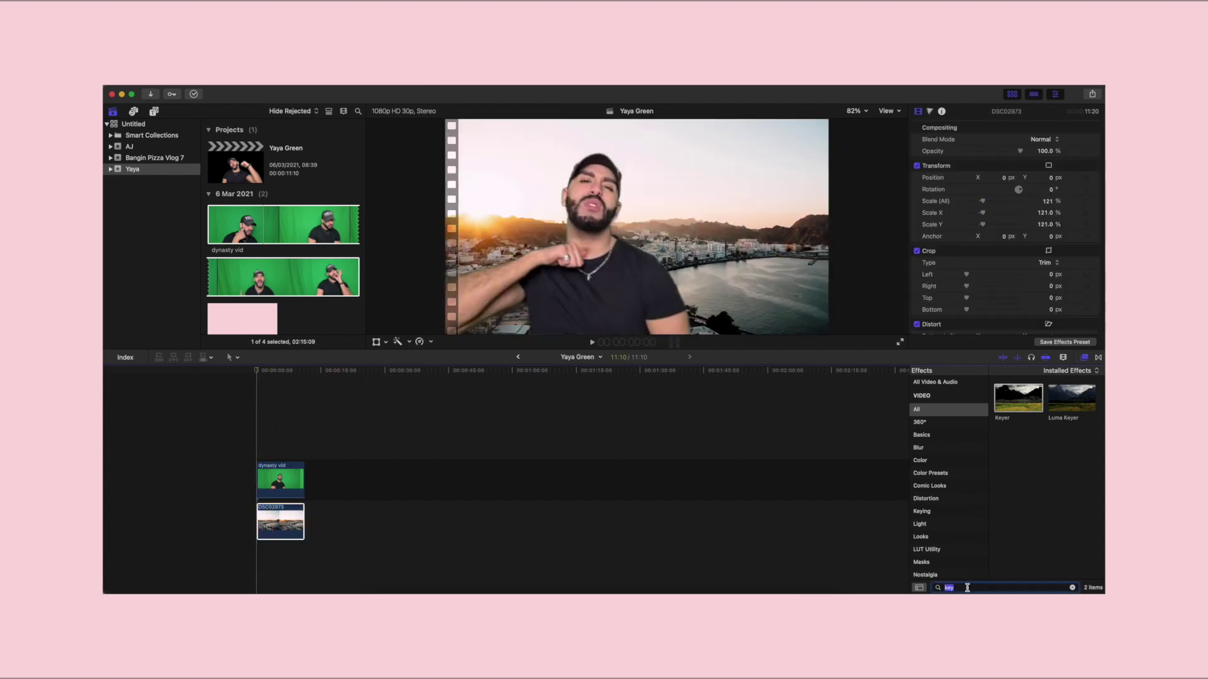
type("gau")
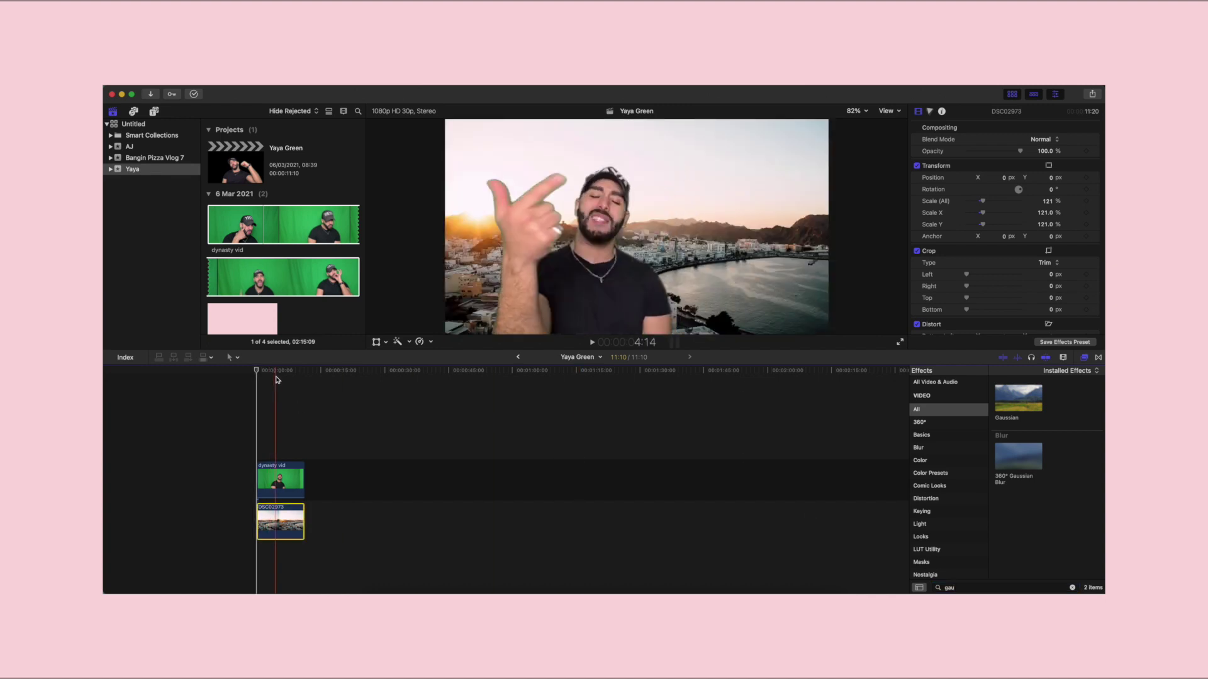
left_click(275, 373)
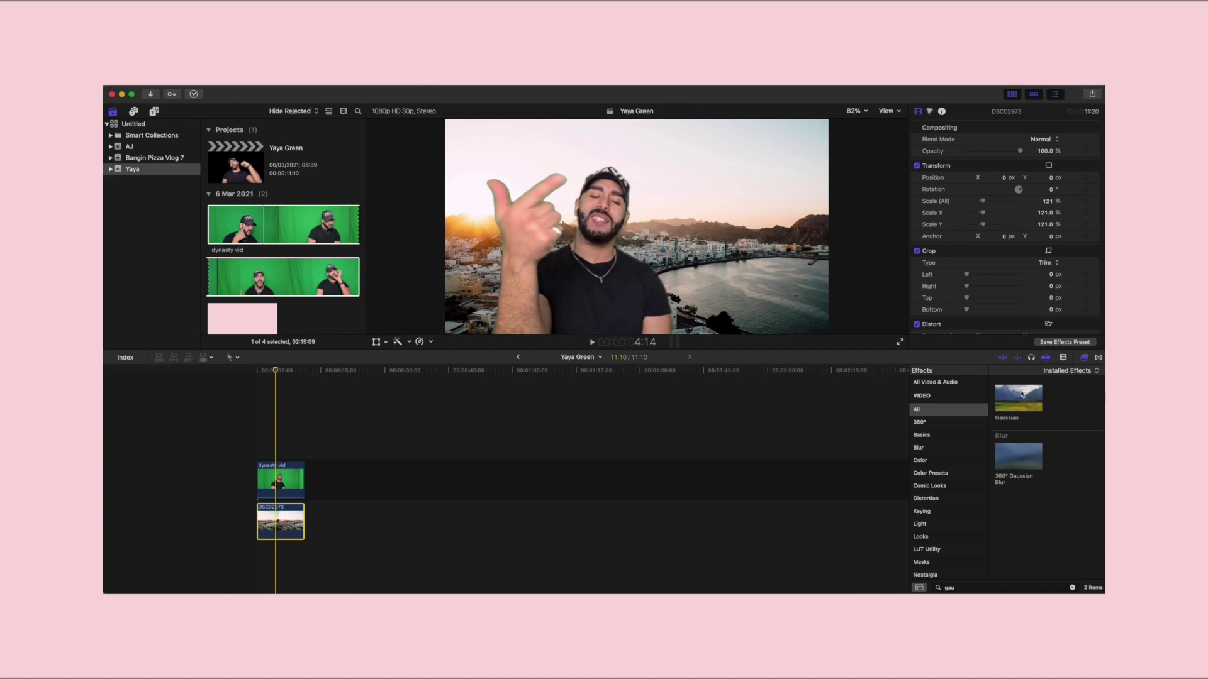
left_click_drag(1022, 394, 280, 521)
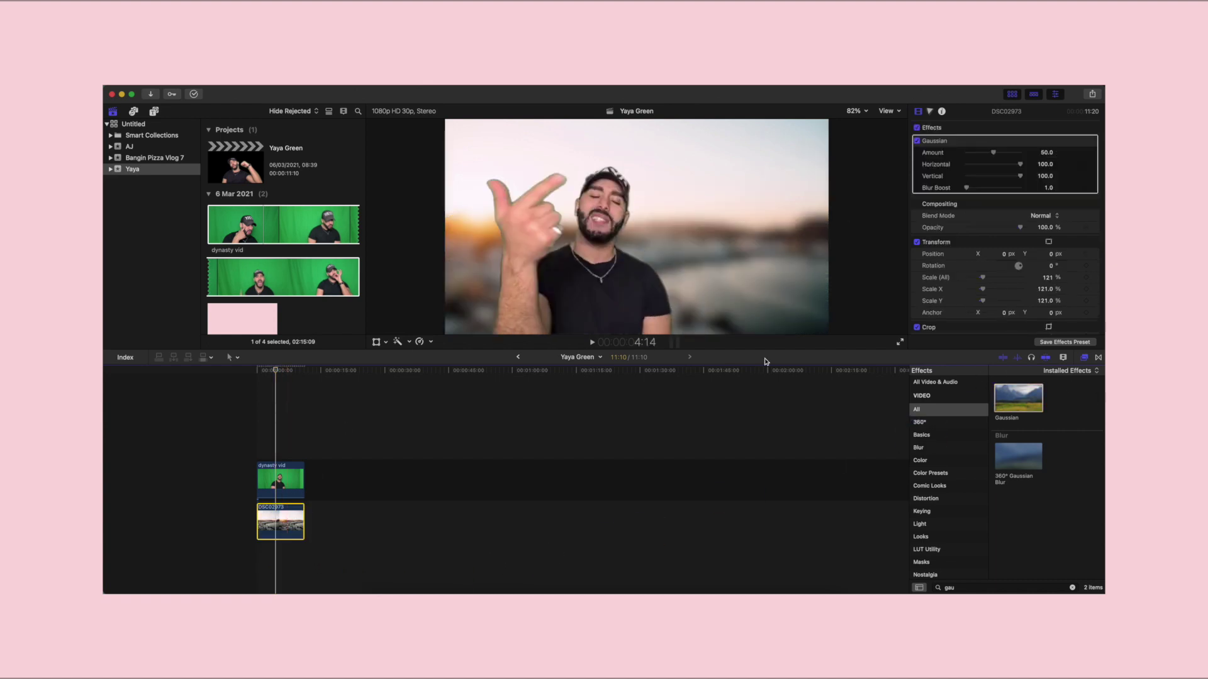
left_click_drag(993, 152, 971, 157)
Step: Play back the keyed composite over the blurred sunset photo, twice
left_click(256, 395)
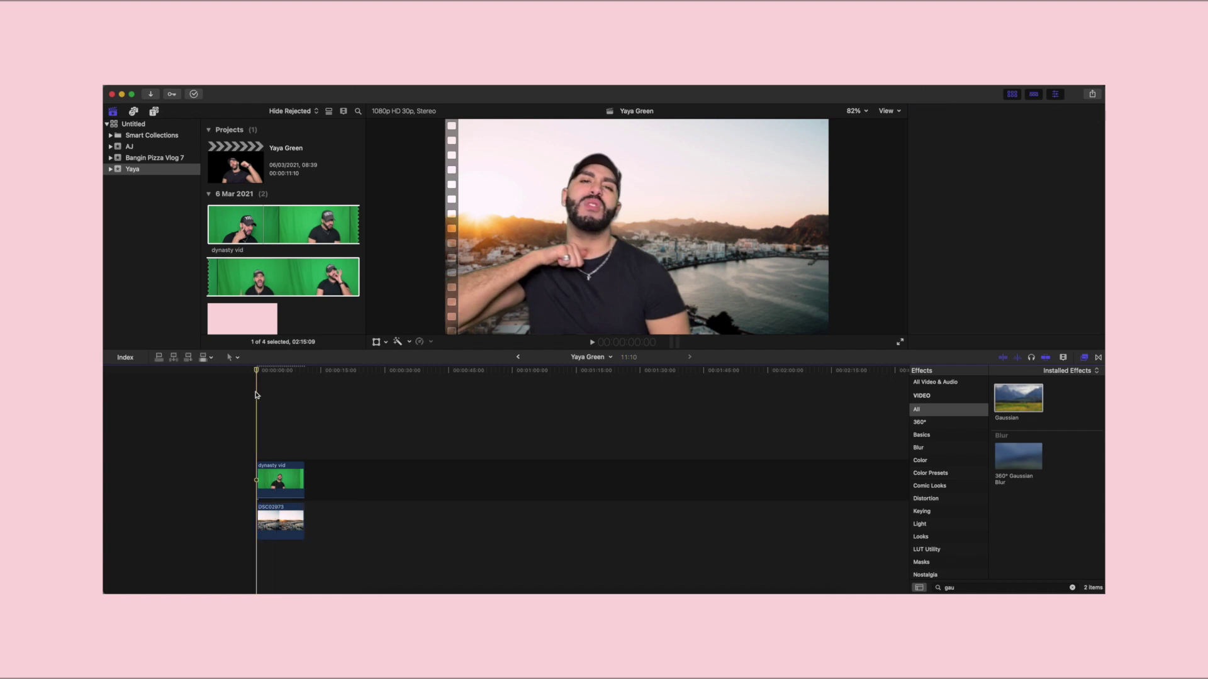
left_click(569, 242)
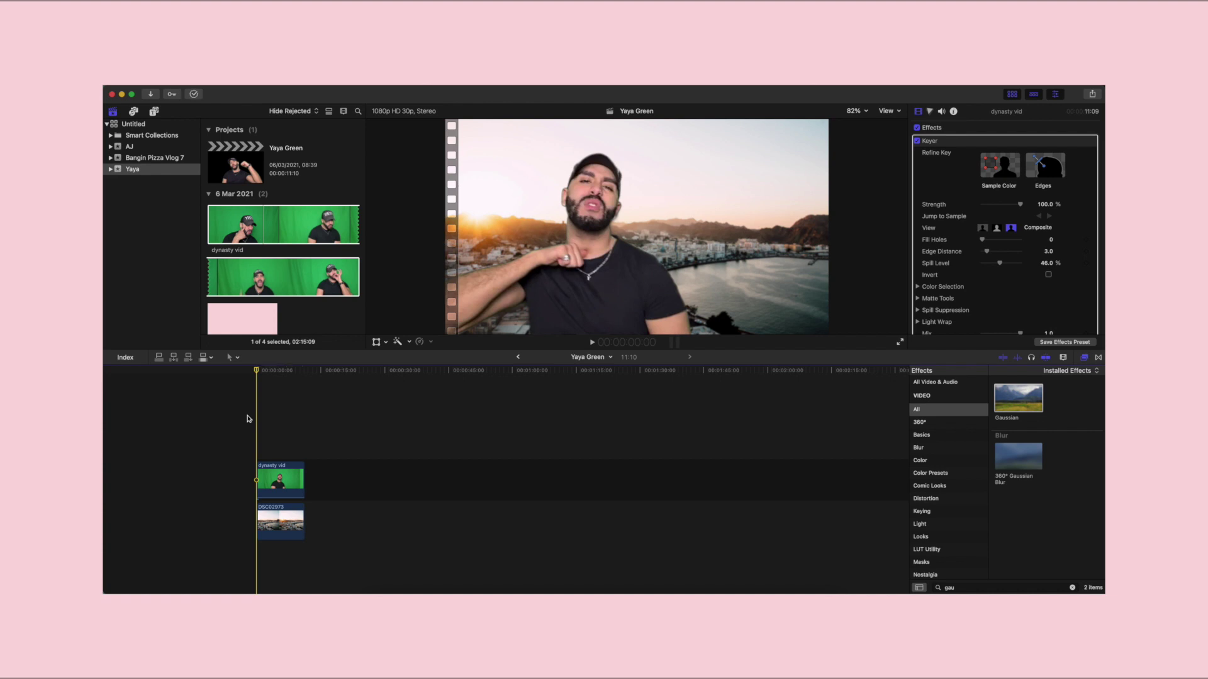
key("space")
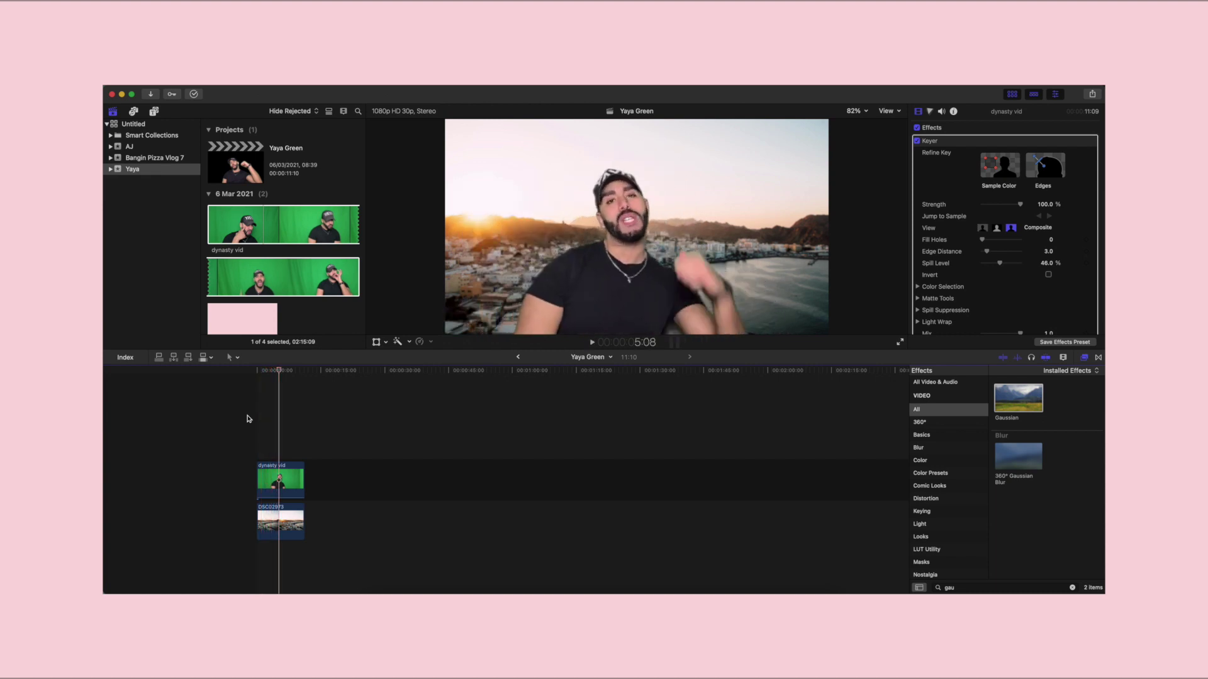
key("space")
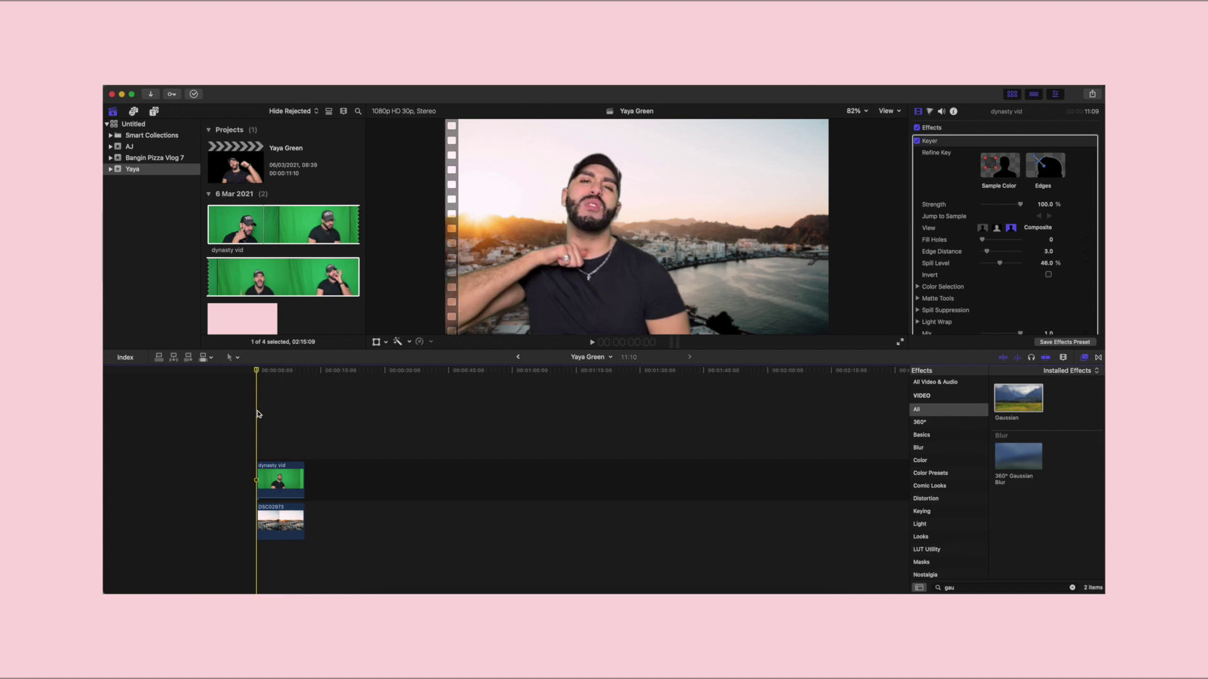
key("space")
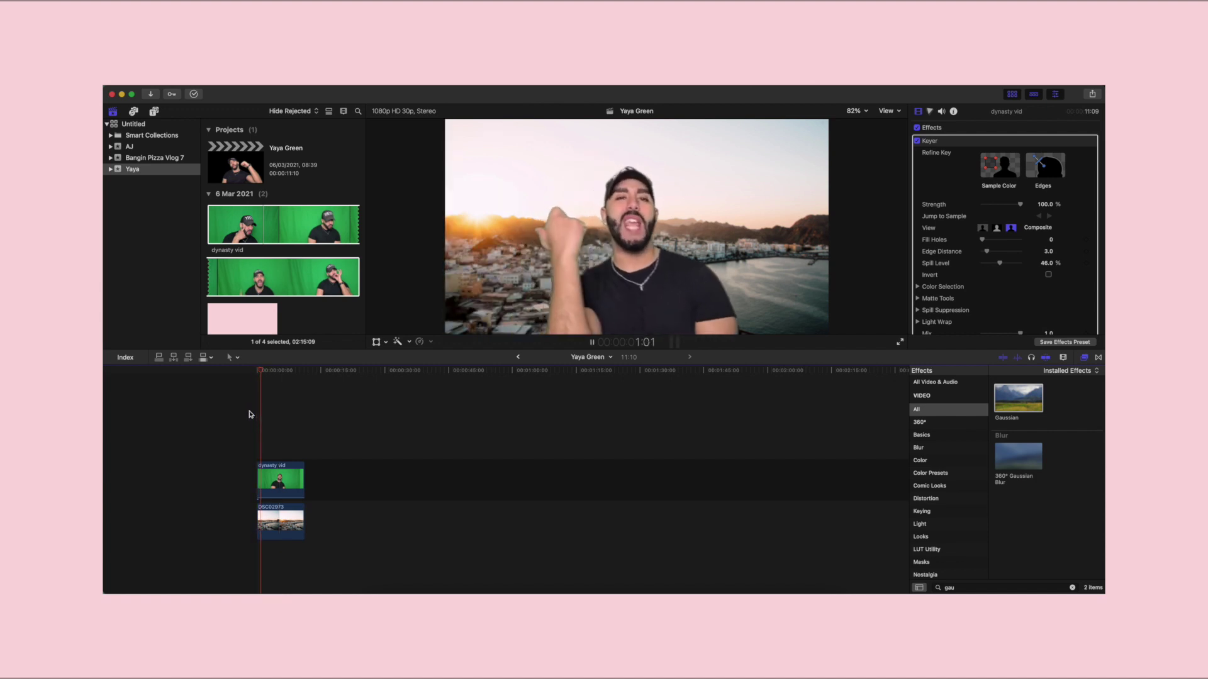
key("space")
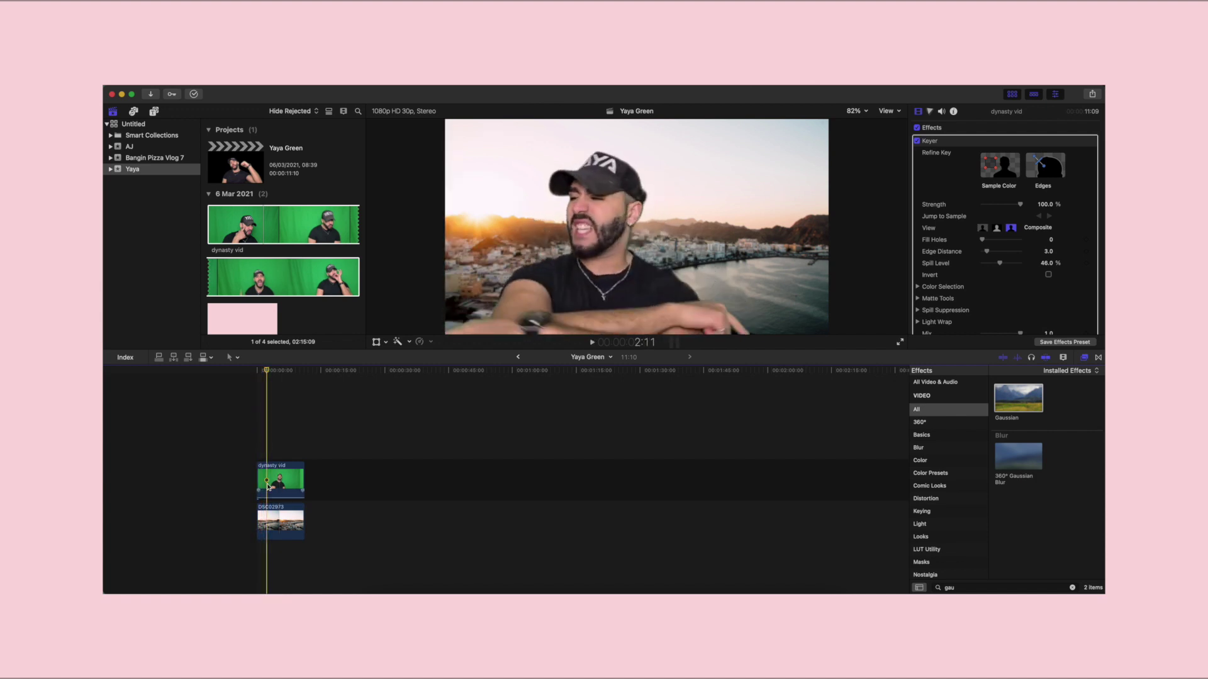
Step: Check the DSC02973 blur, then return to dynasty vid's Keyer settings
left_click(256, 434)
left_click(280, 480)
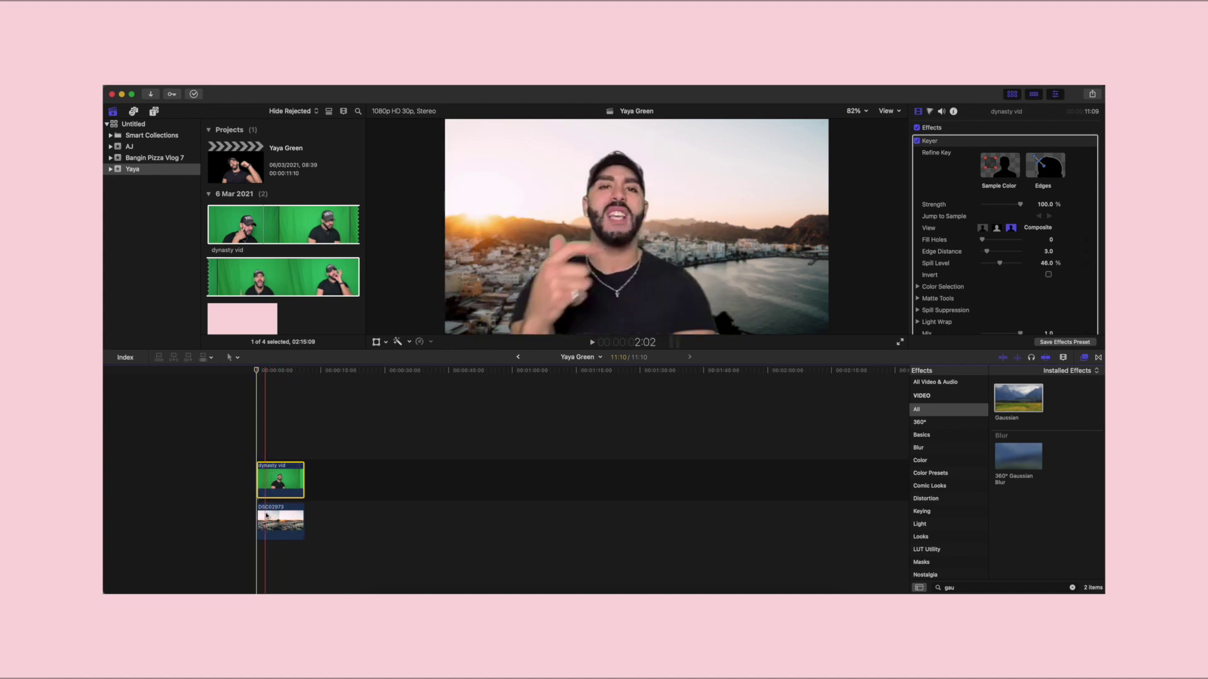
left_click(266, 516)
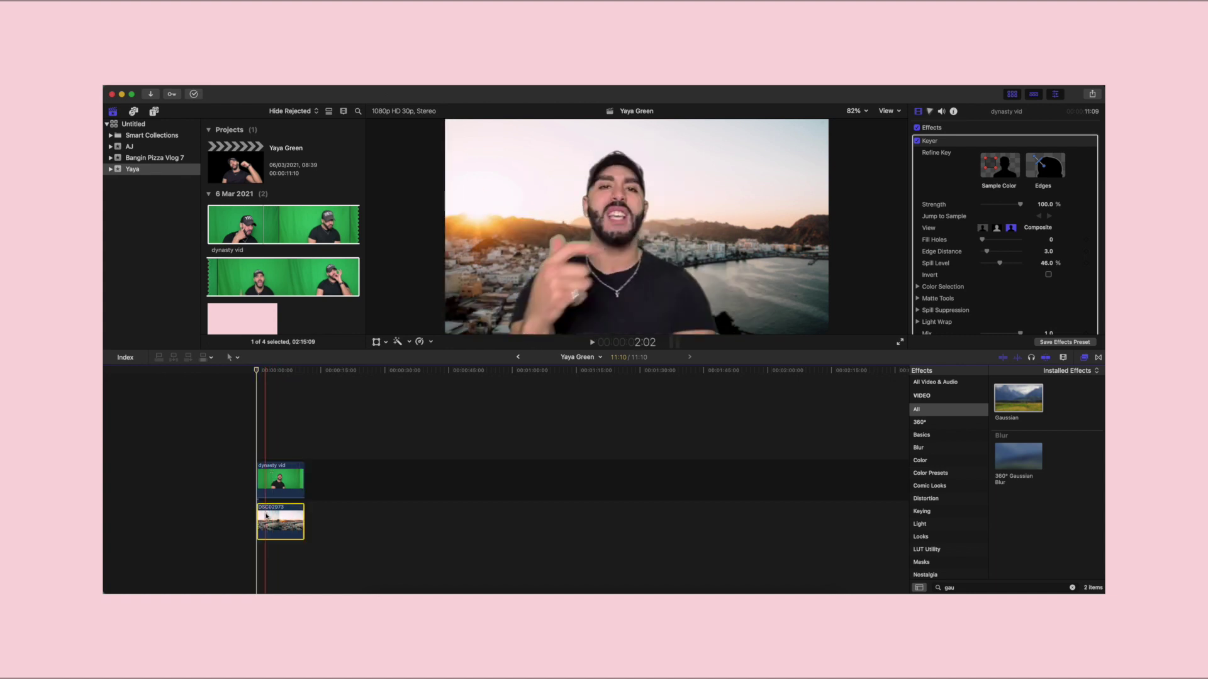
left_click(287, 481)
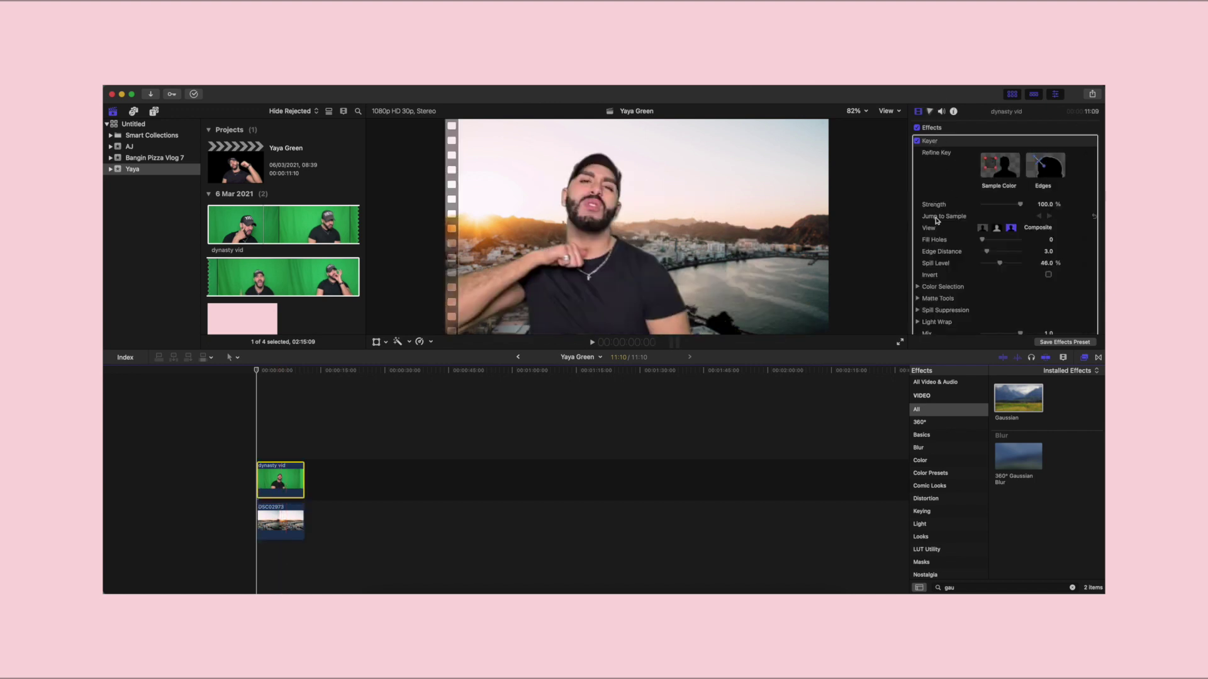
mouse_move(1020, 204)
left_mouse_down()
mouse_move(924, 212)
mouse_move(1023, 206)
left_mouse_up()
scroll(945, 247, "down", 3)
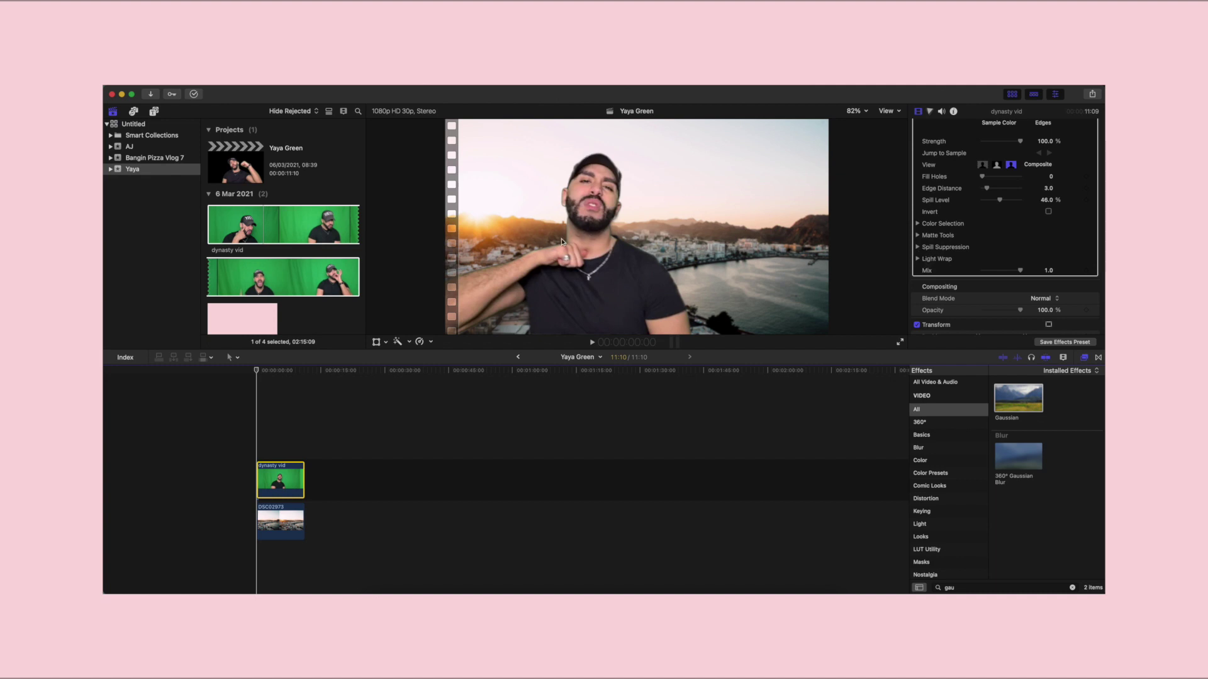
left_click(256, 391)
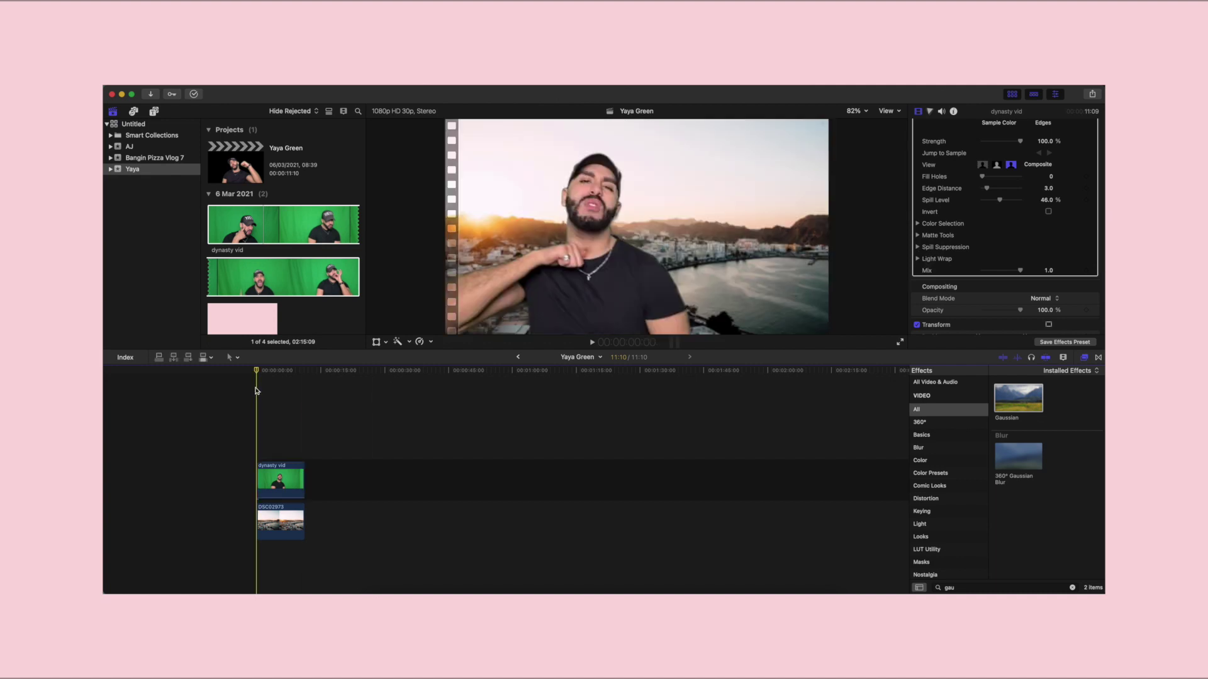
left_click(573, 225)
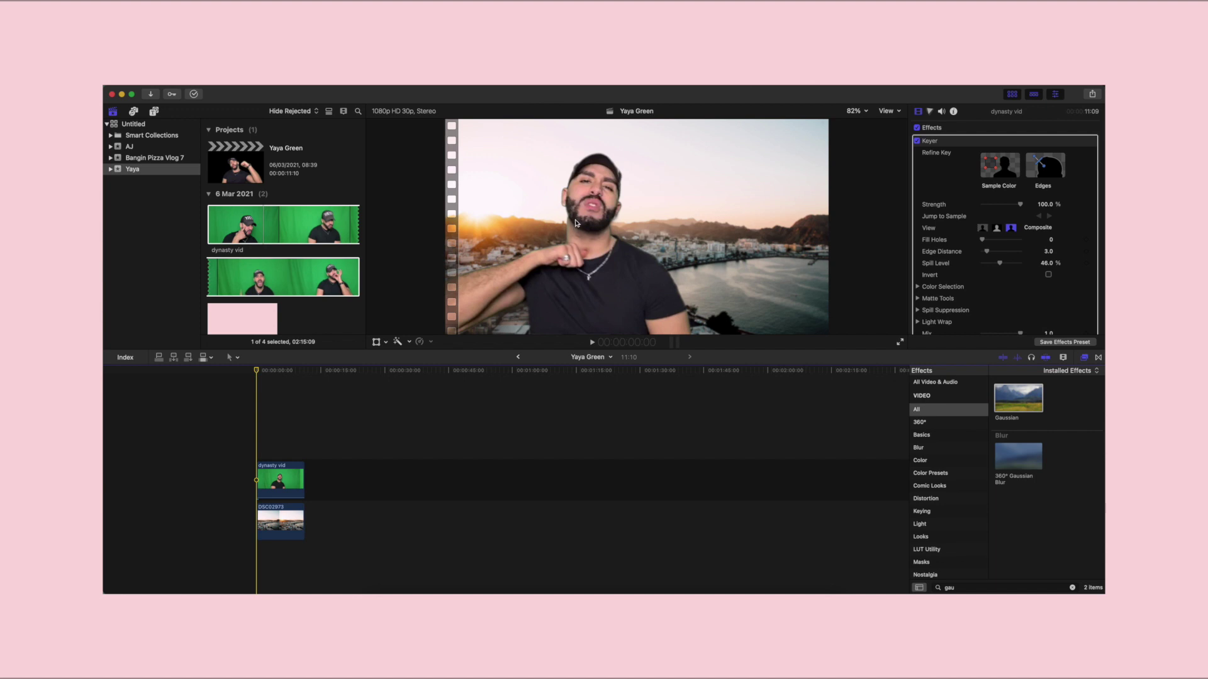
key("space")
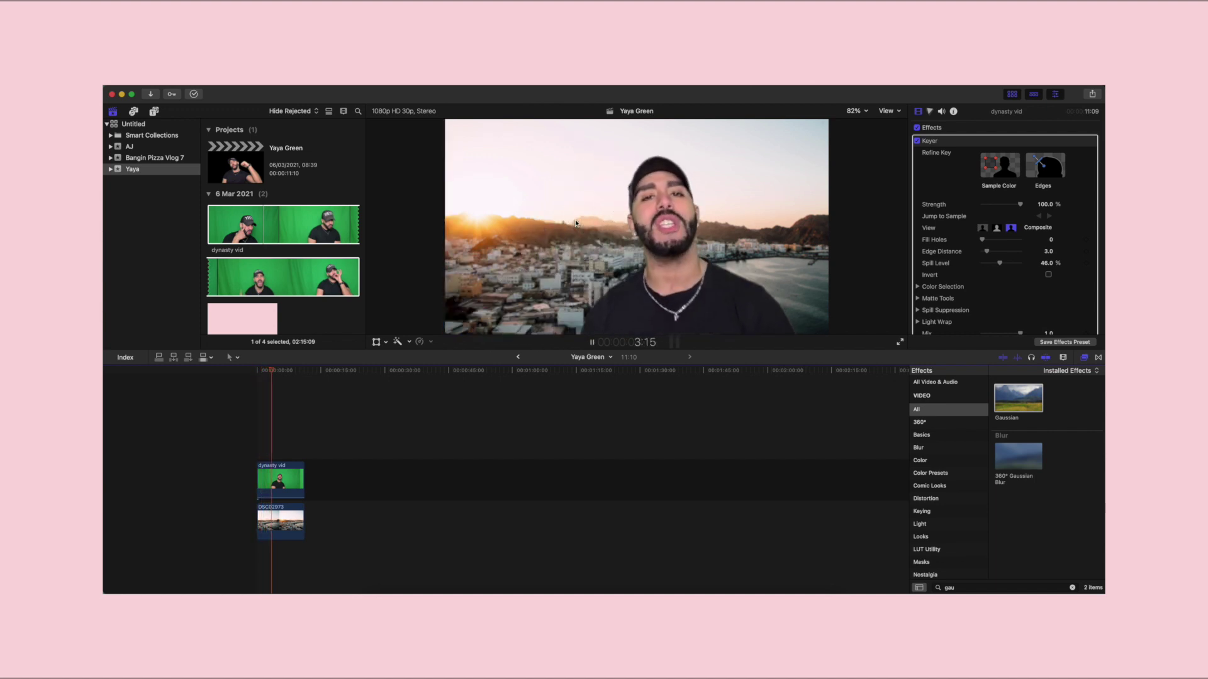
key("space")
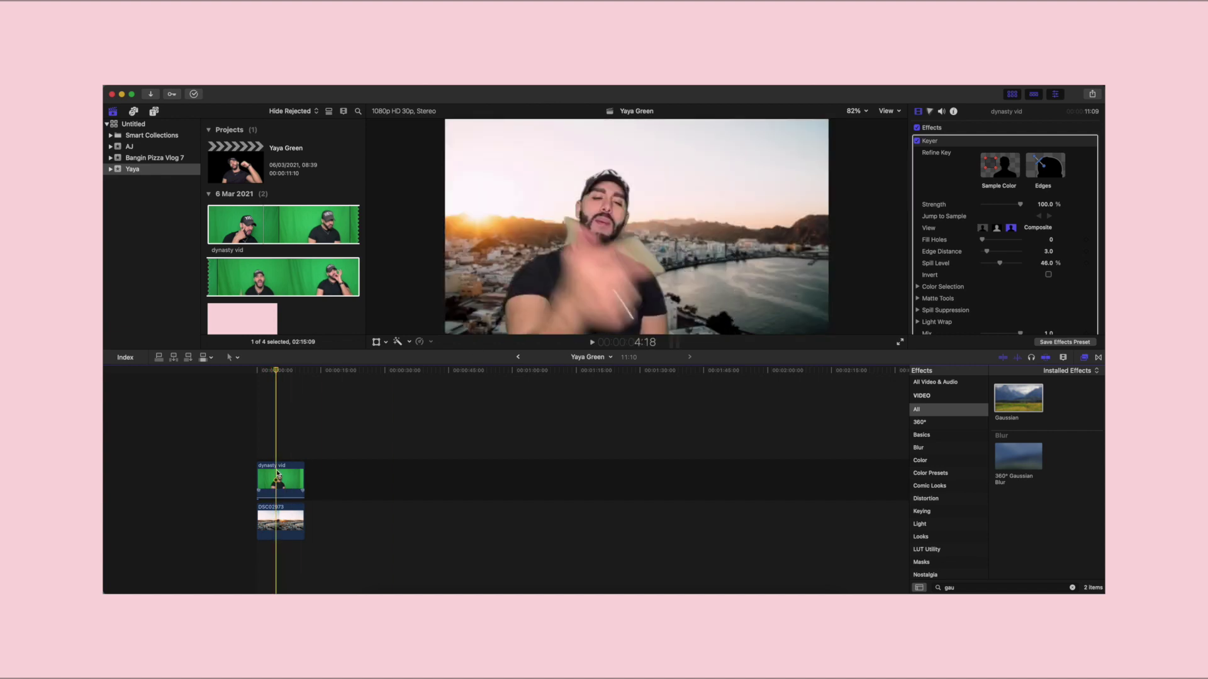
left_click(278, 473)
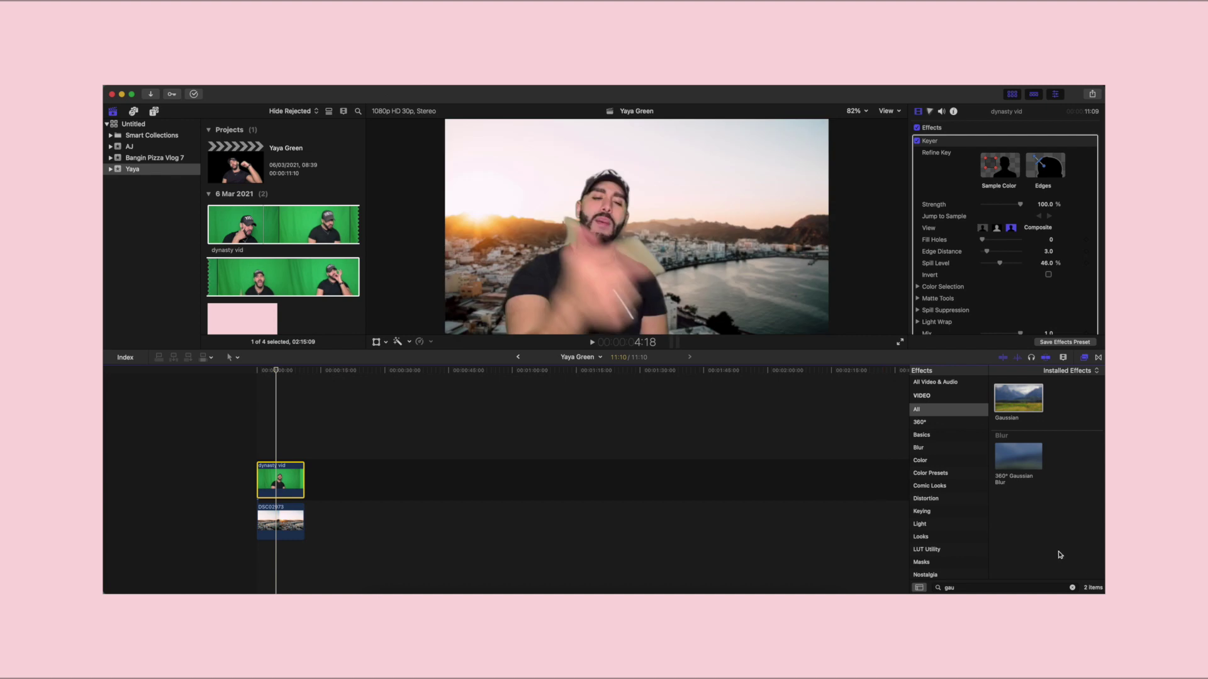
Step: Apply the Color Board effect from the full Effects list to the dynasty vid clip
left_click(1072, 587)
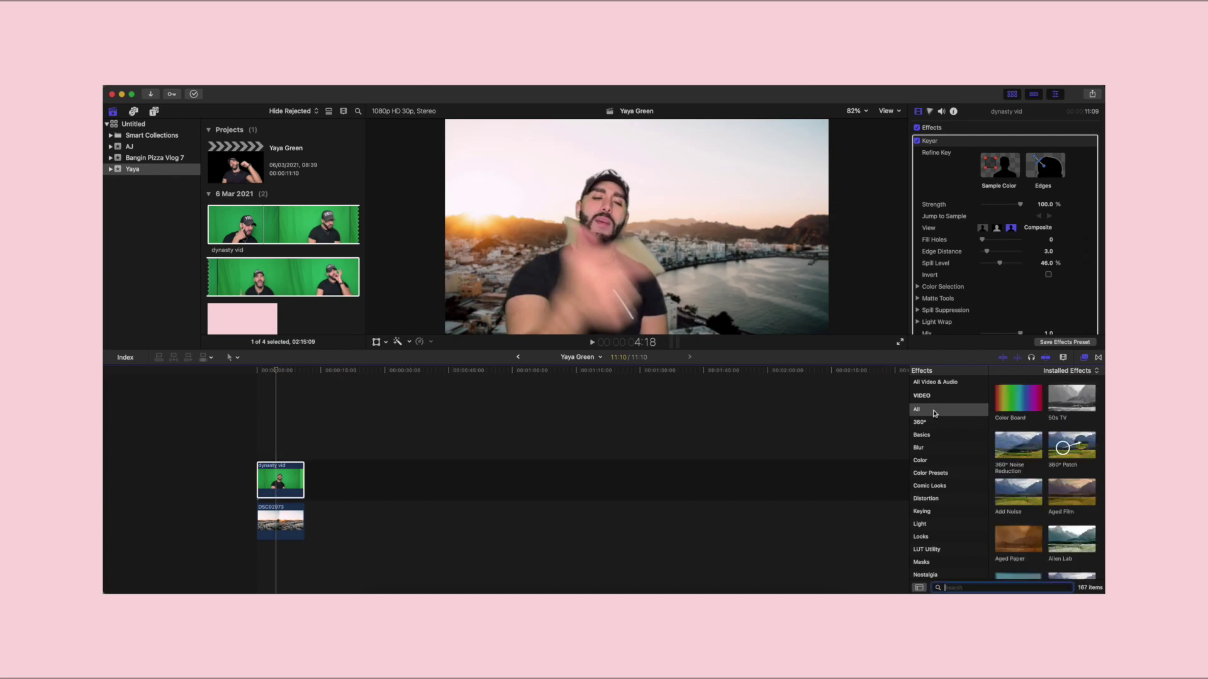
left_click_drag(1000, 418, 283, 486)
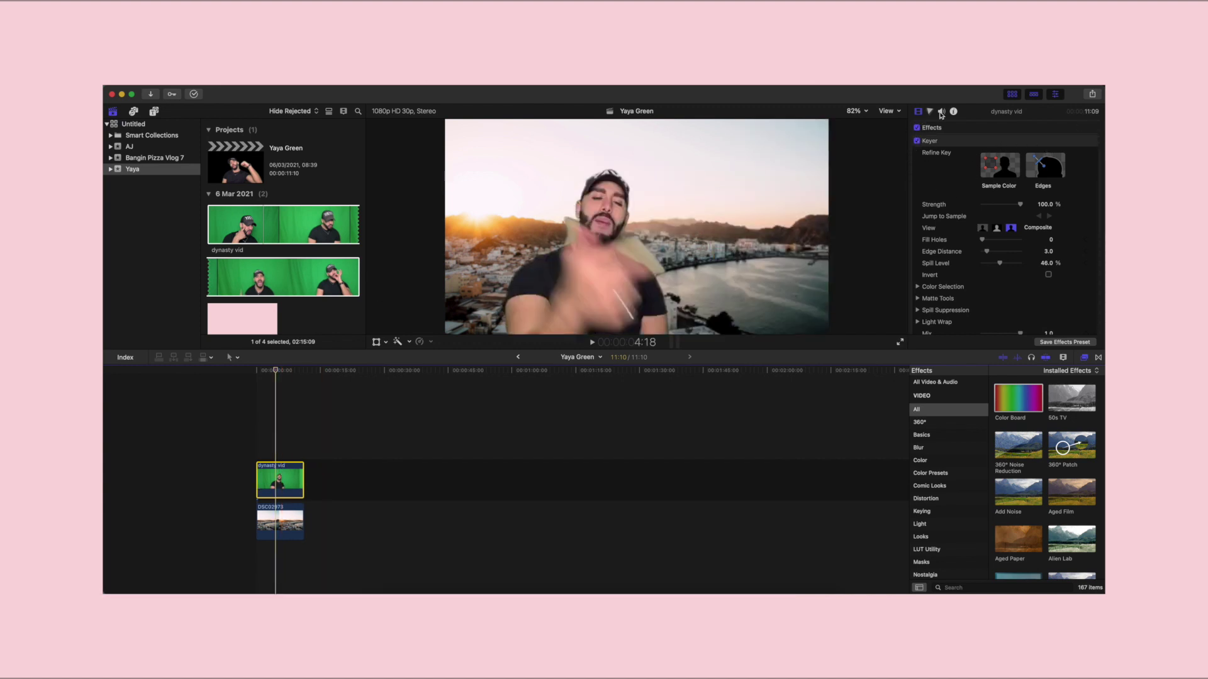
scroll(955, 290, "down", 5)
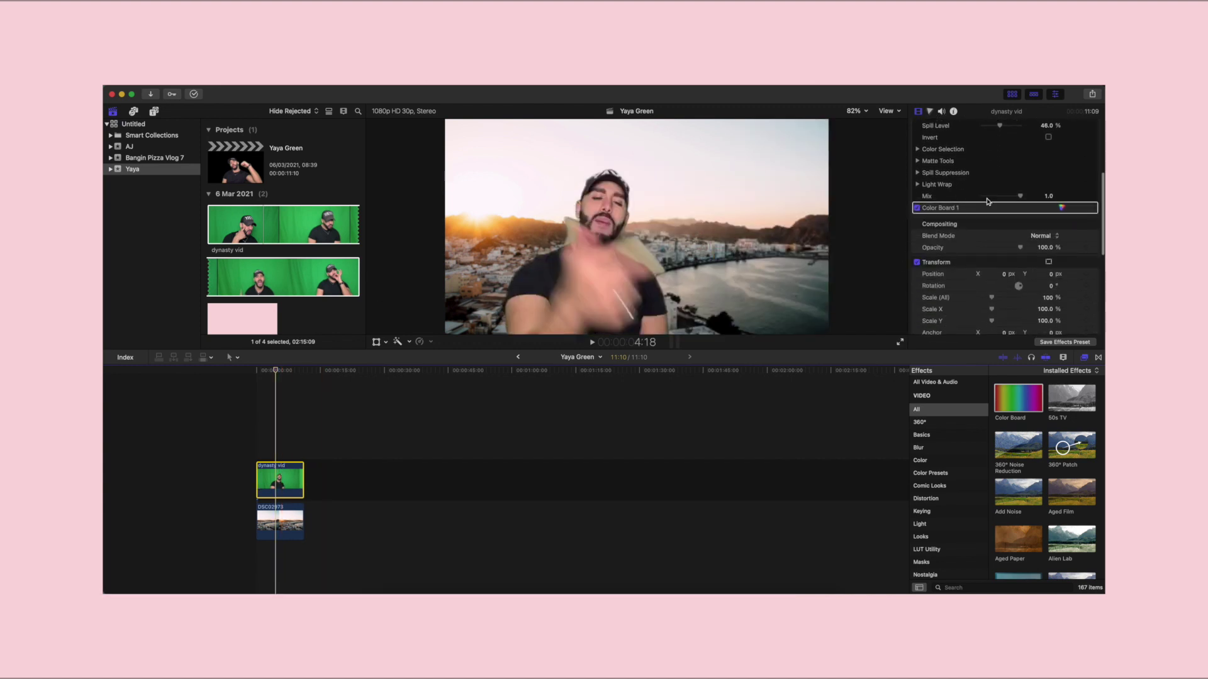
scroll(969, 196, "up", 4)
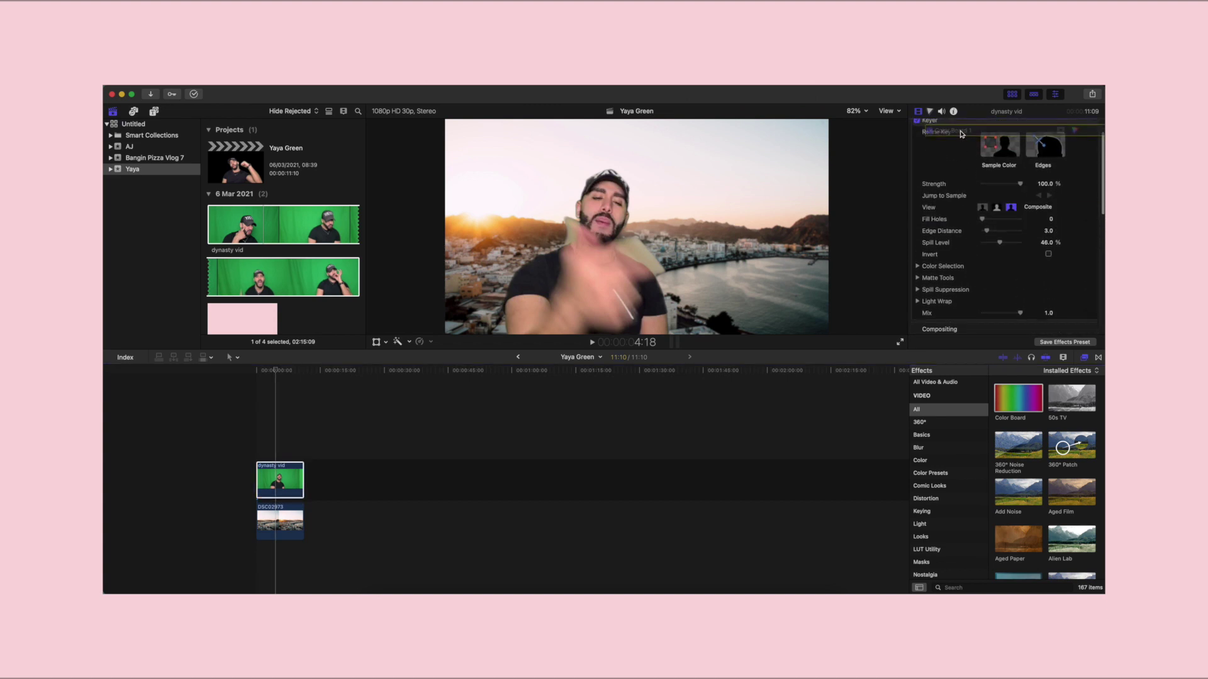
scroll(961, 150, "up", 2)
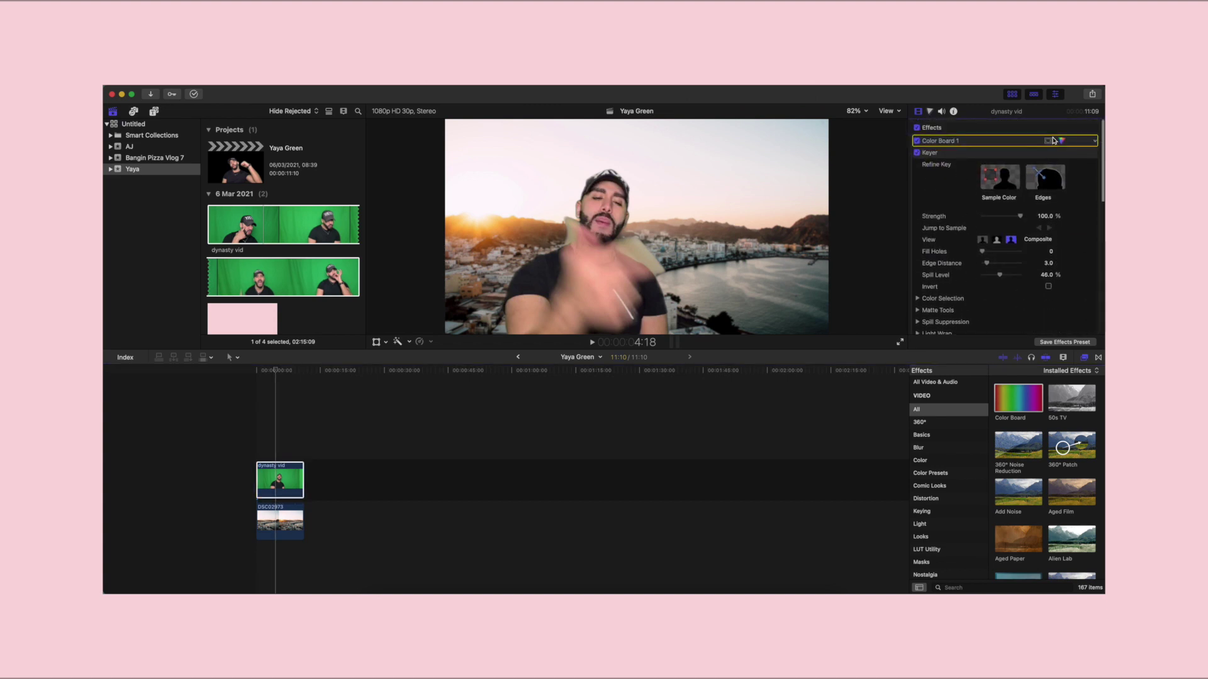
Step: Pull the Color Board Highlights exposure down to -43% and preview the darkened composite
key("super+6")
left_click_drag(1066, 213, 1065, 237)
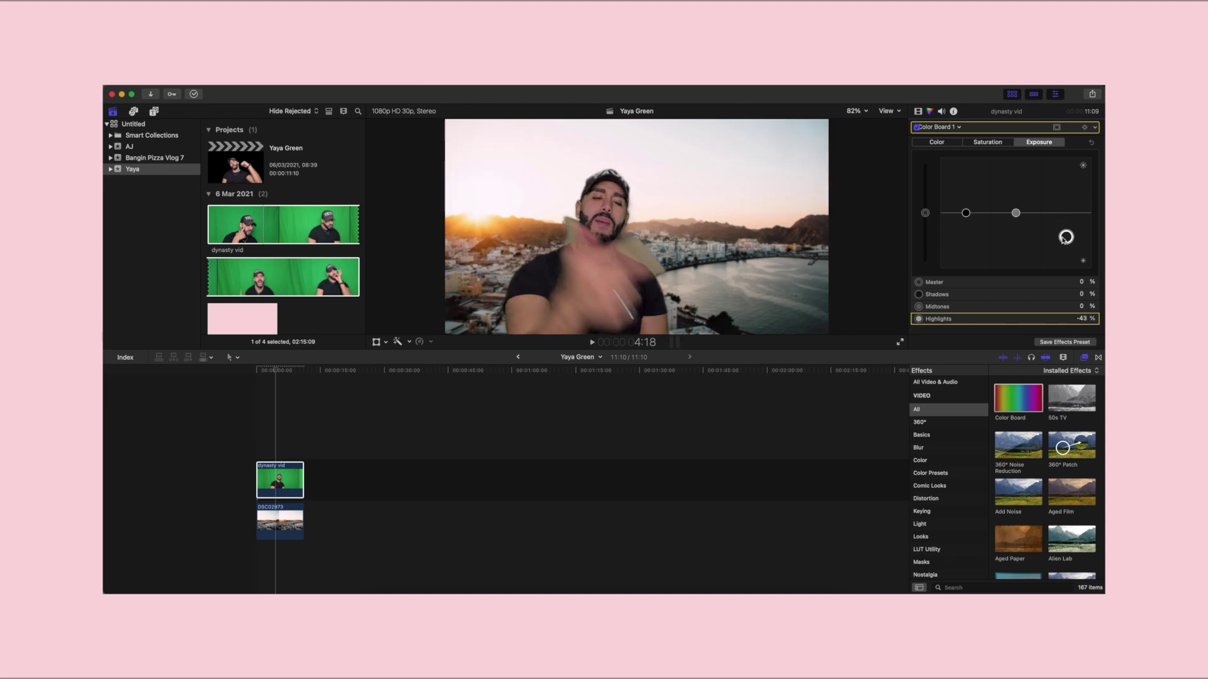
key("space")
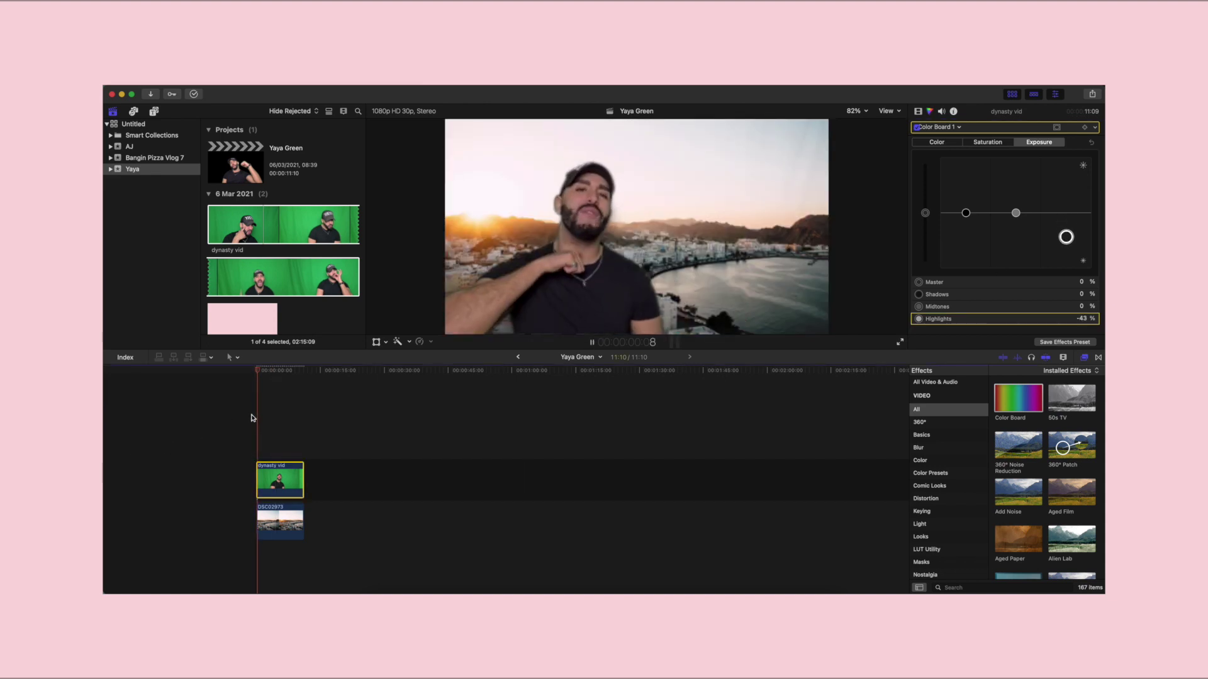
key("space")
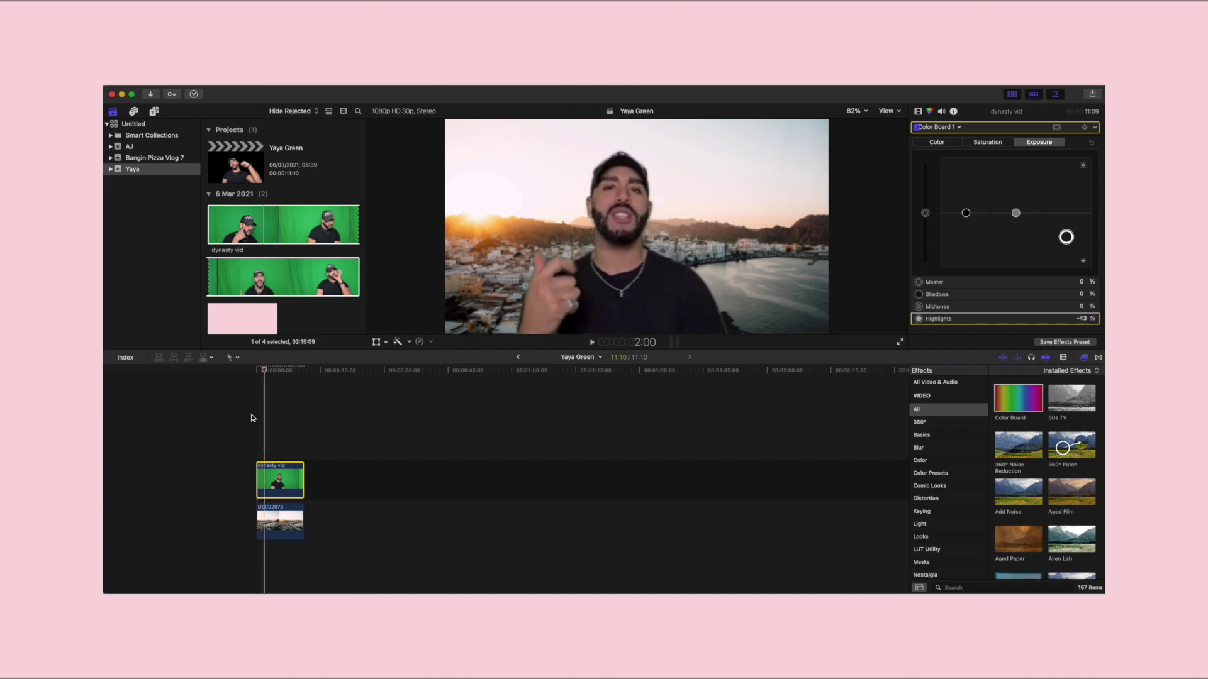